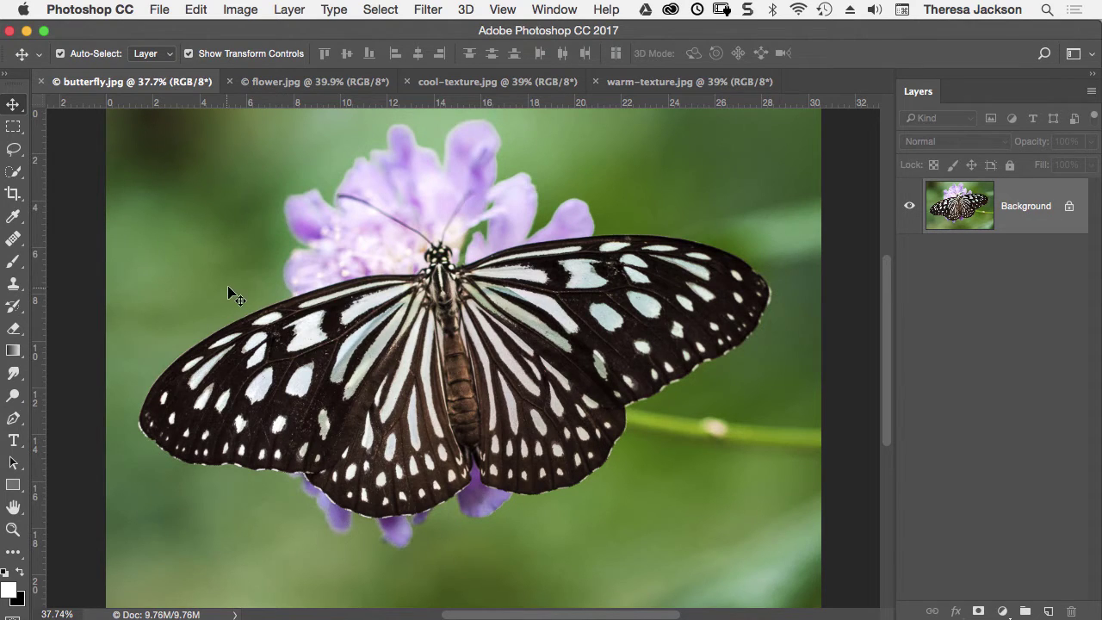
# Step: Look over the flower, cool texture and warm texture images in their tabs
pyautogui.click(268, 83)
pyautogui.click(465, 83)
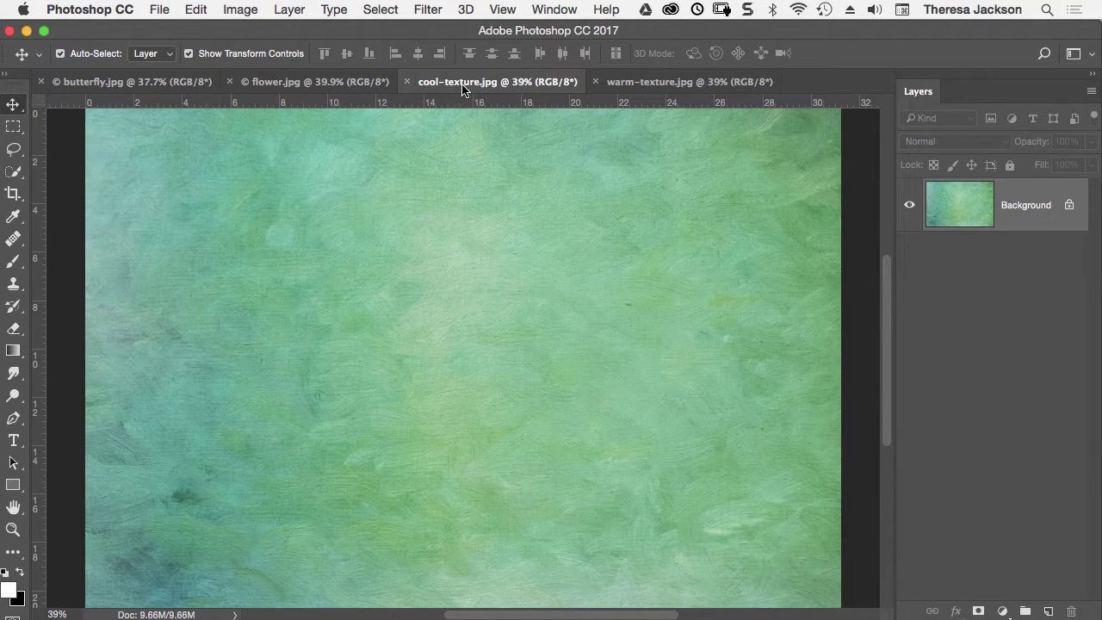
pyautogui.click(654, 83)
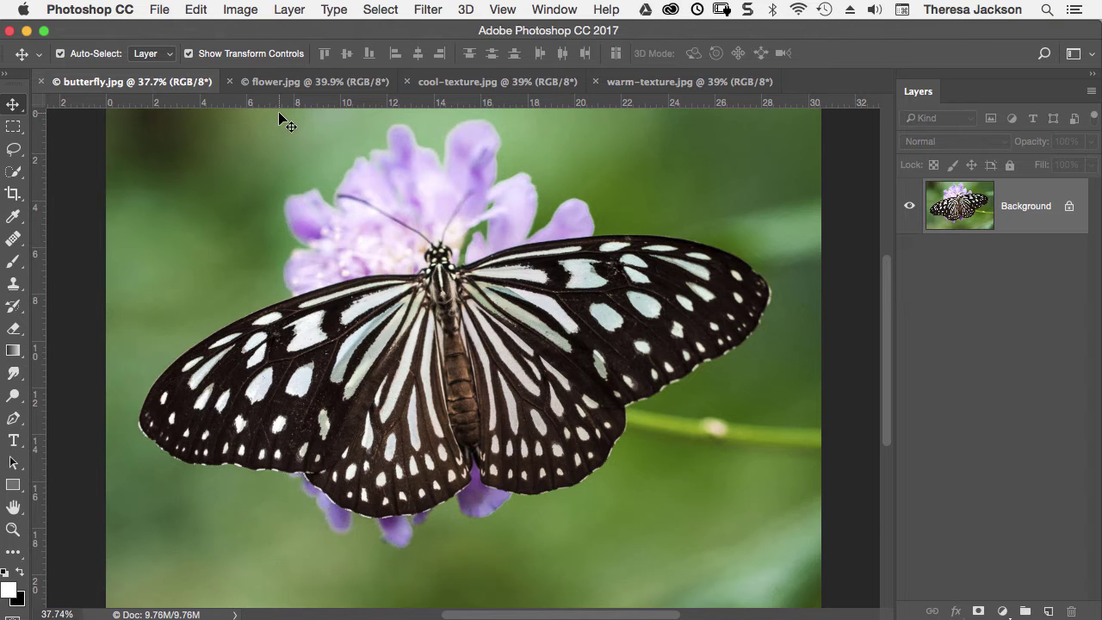
# Step: Drag the flower, then cool texture, then warm texture onto butterfly.jpg as three stacked layers
pyautogui.click(268, 86)
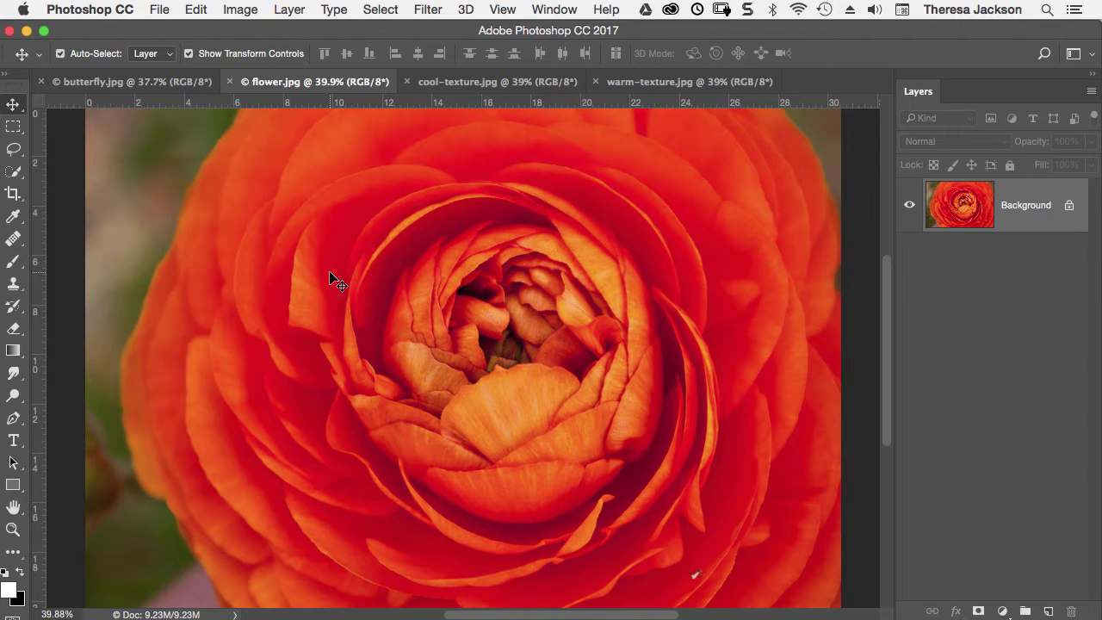
pyautogui.moveTo(330, 274); pyautogui.dragTo(136, 80)
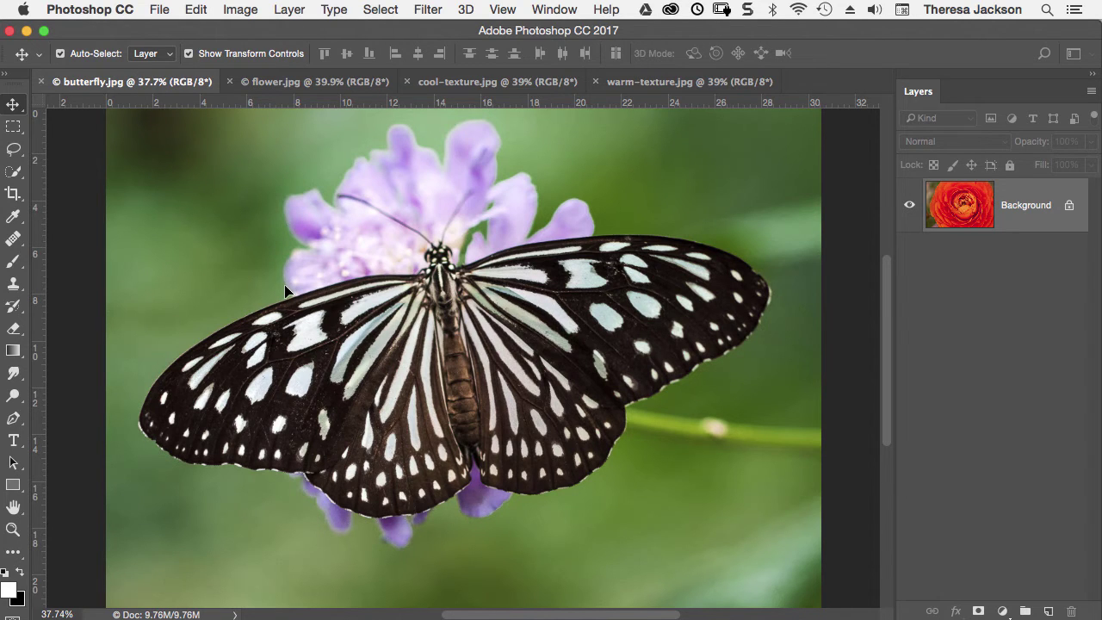
pyautogui.moveTo(285, 291); pyautogui.dragTo(323, 303)
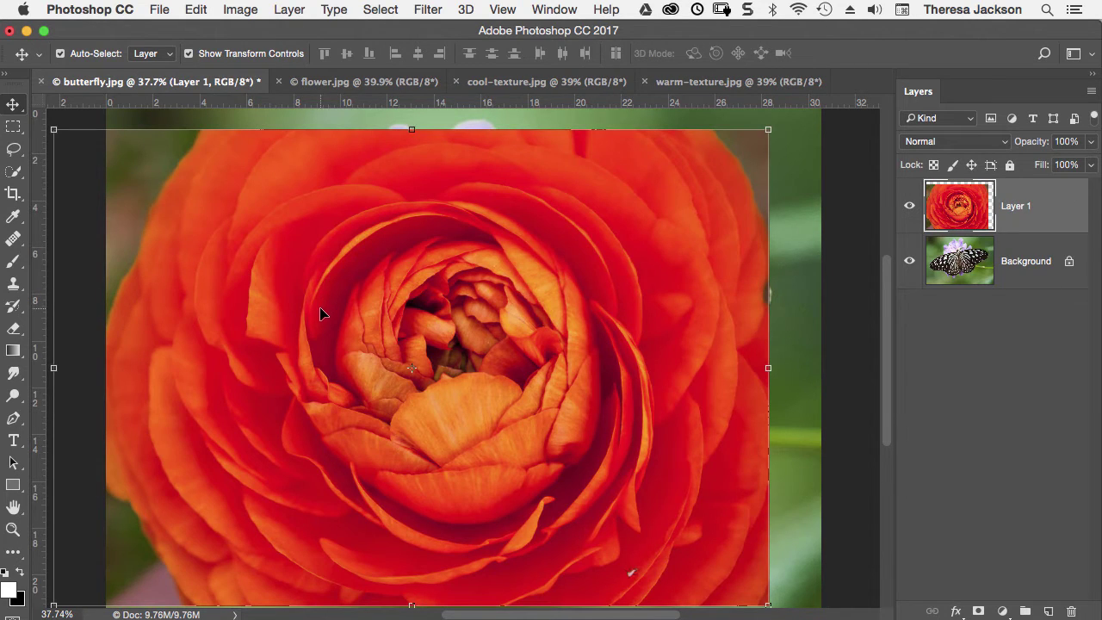
pyautogui.click(504, 87)
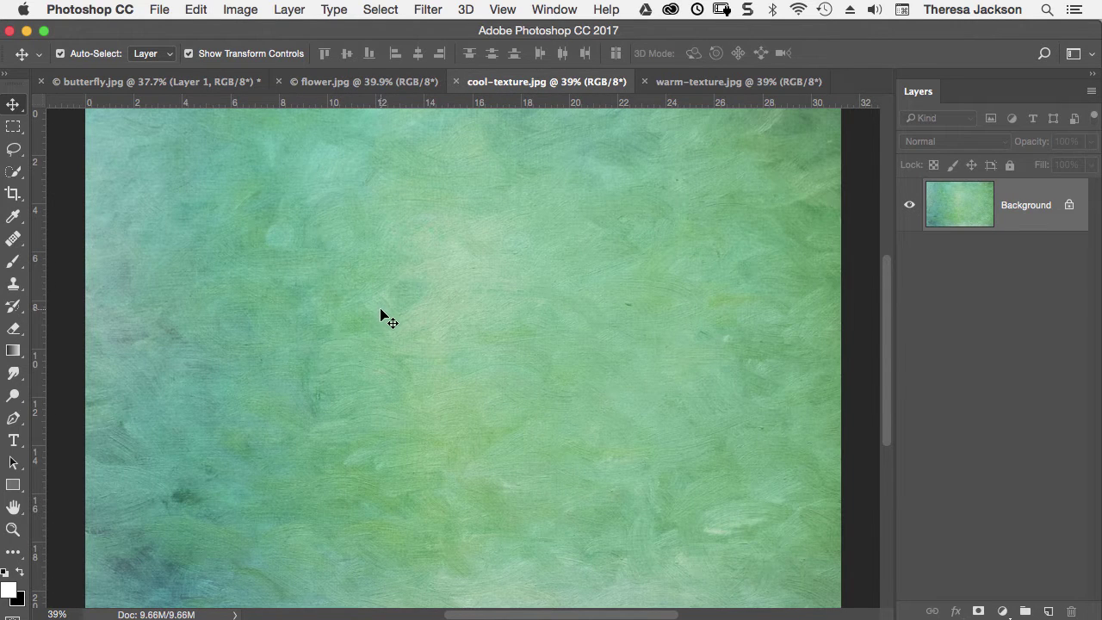
pyautogui.moveTo(381, 313); pyautogui.dragTo(211, 68)
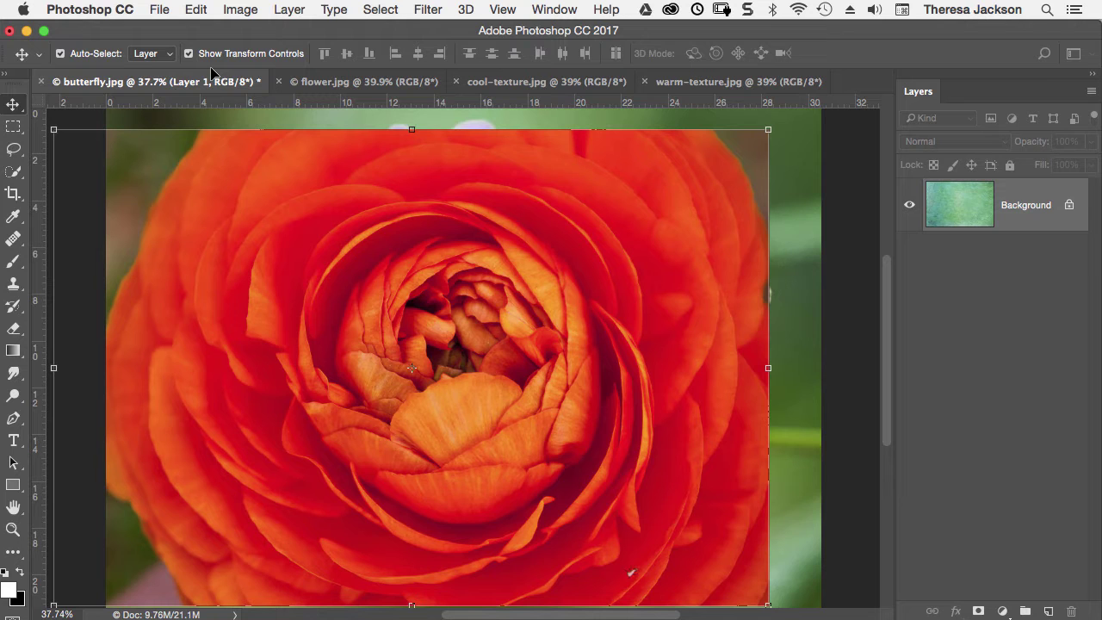
pyautogui.moveTo(364, 334); pyautogui.dragTo(386, 338)
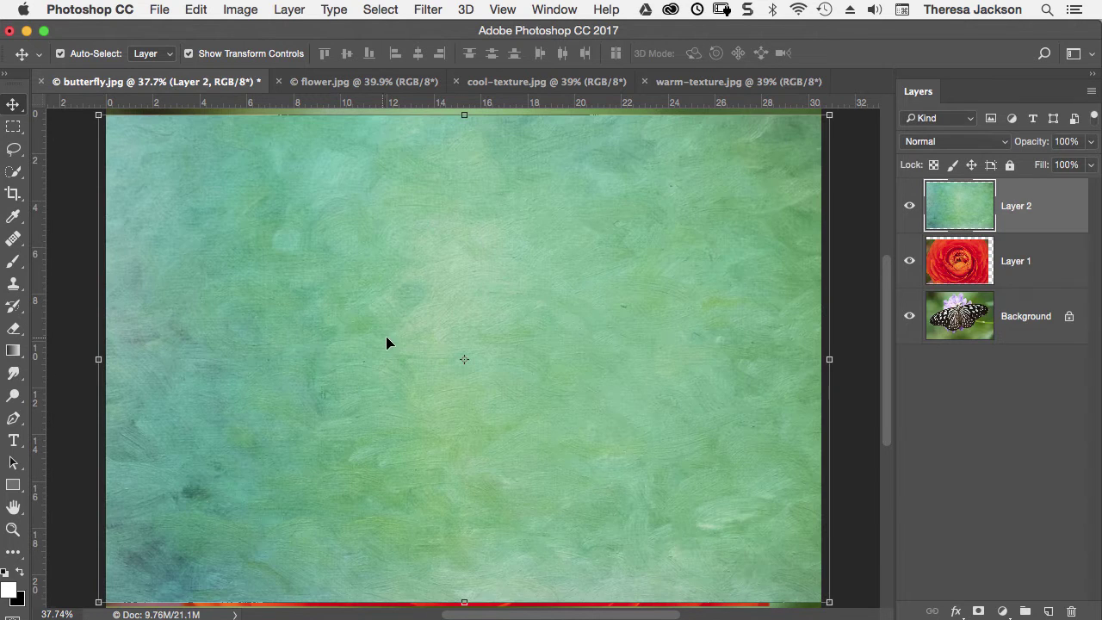
pyautogui.click(705, 81)
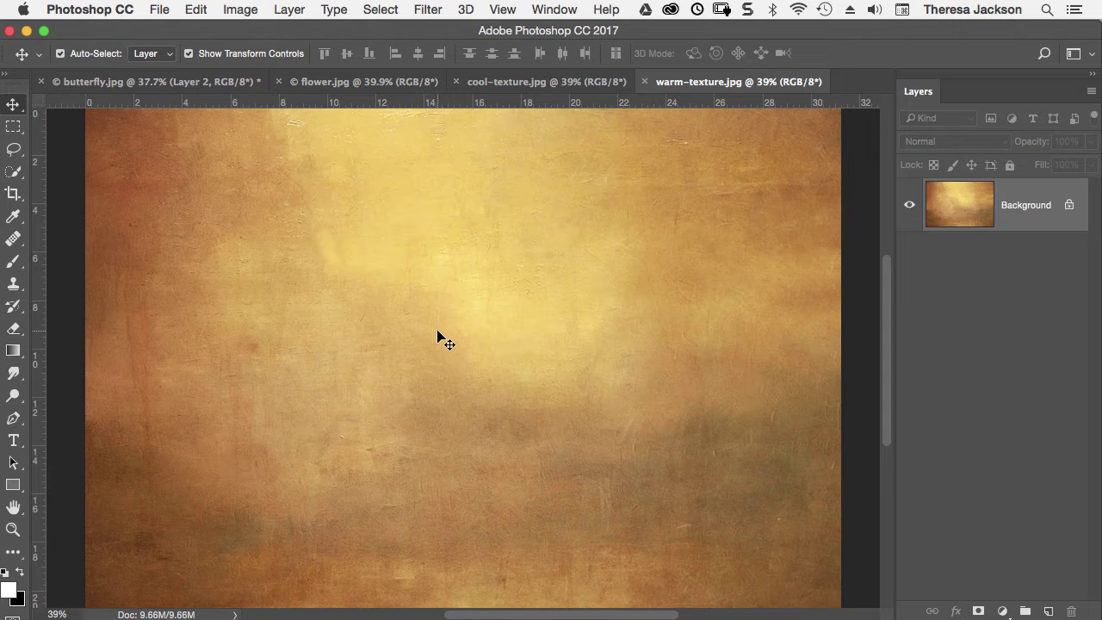
pyautogui.moveTo(443, 336); pyautogui.dragTo(220, 84)
pyautogui.moveTo(420, 333); pyautogui.dragTo(425, 336)
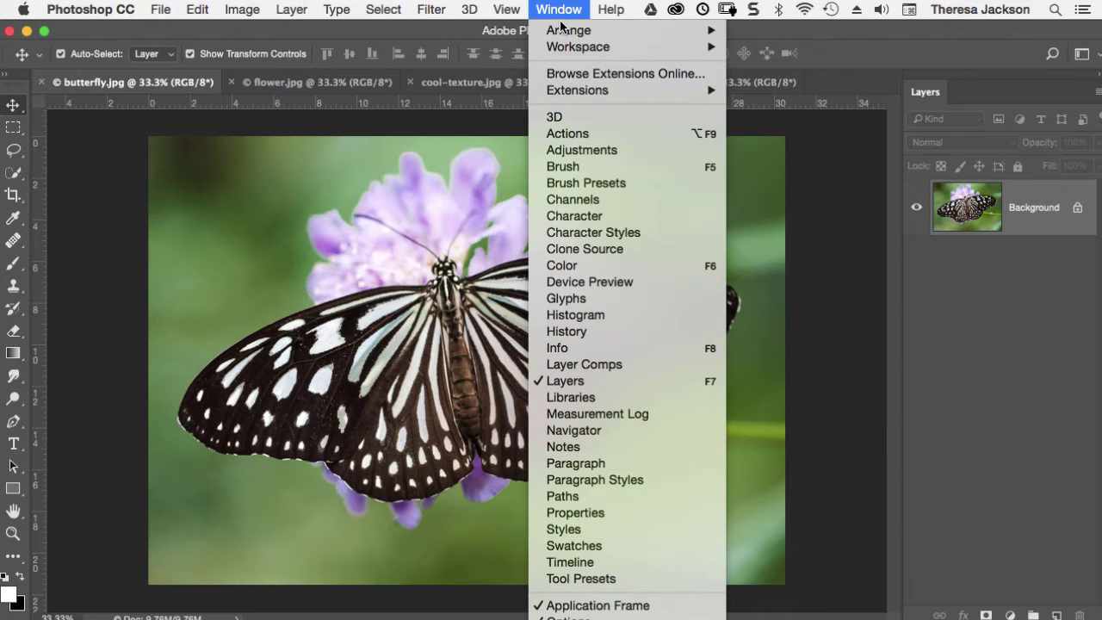
# Step: Float all documents in windows, then copy the warm texture into butterfly.jpg and close it
pyautogui.moveTo(564, 31)
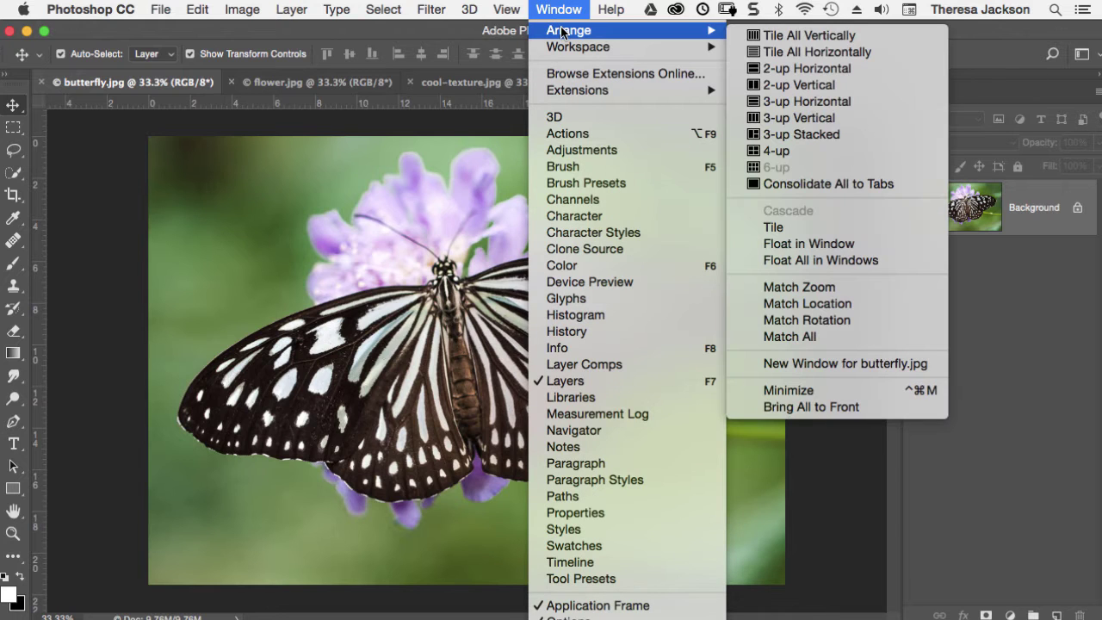
pyautogui.click(835, 260)
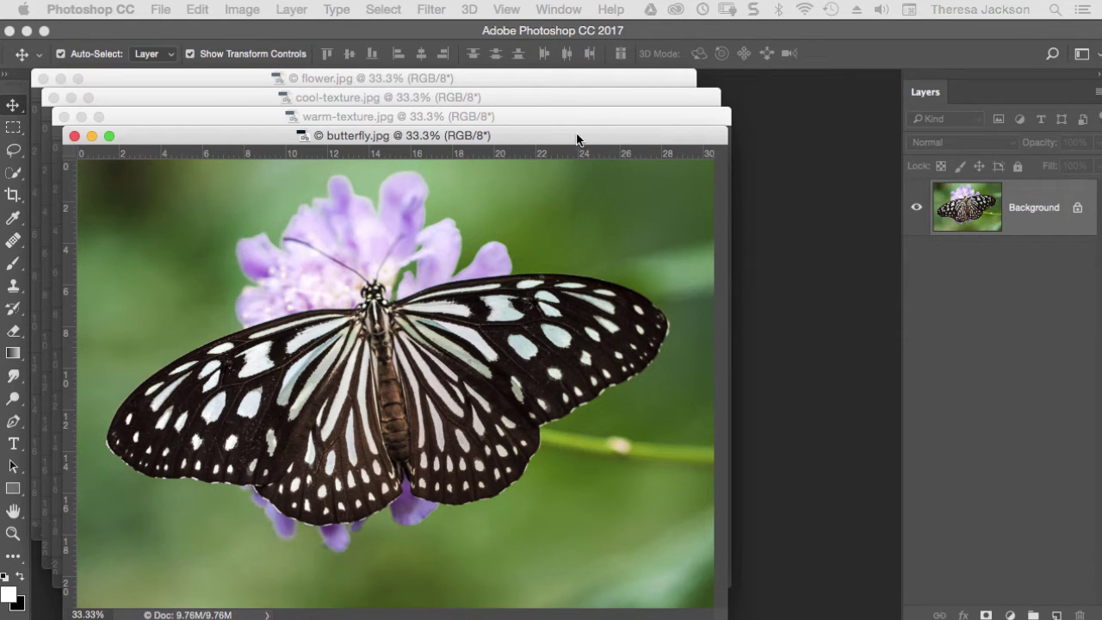
pyautogui.moveTo(564, 139); pyautogui.dragTo(728, 214)
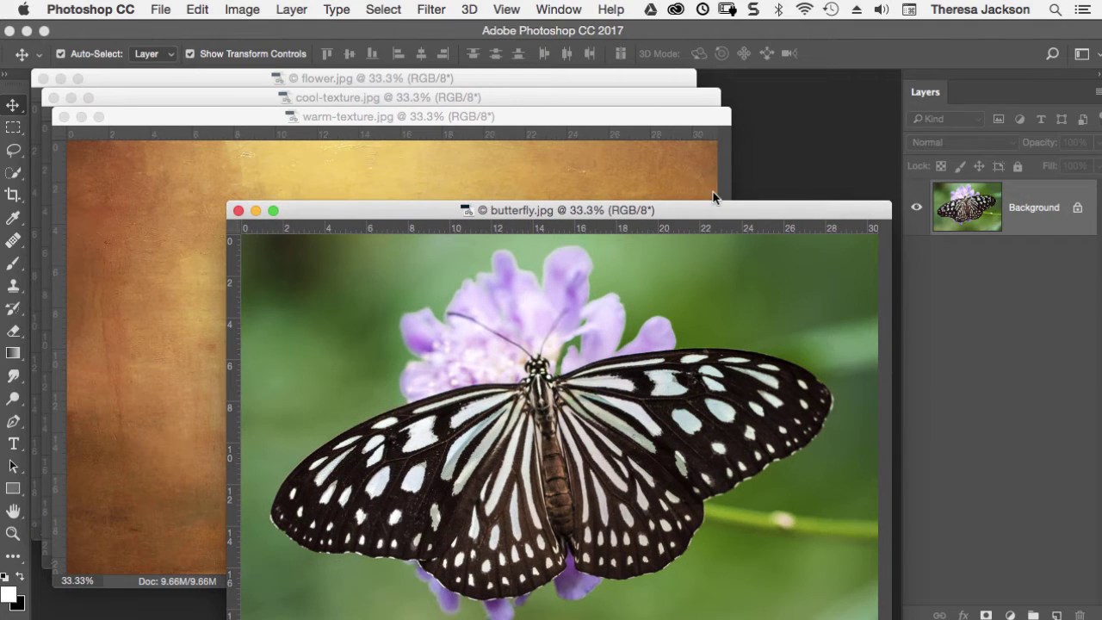
pyautogui.click(584, 120)
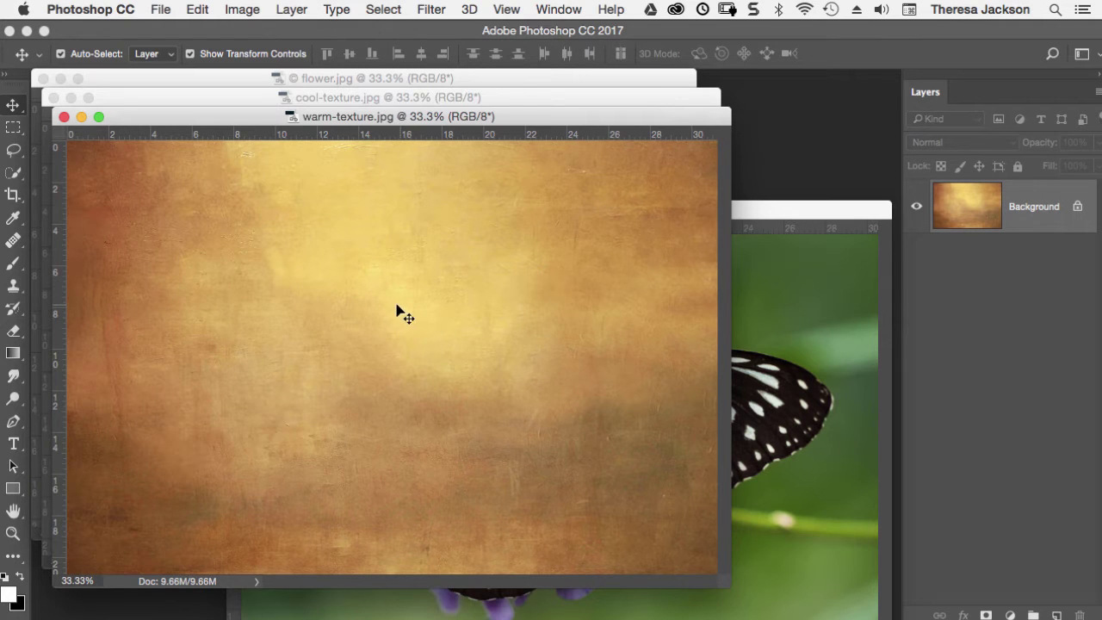
pyautogui.moveTo(397, 307); pyautogui.dragTo(783, 453)
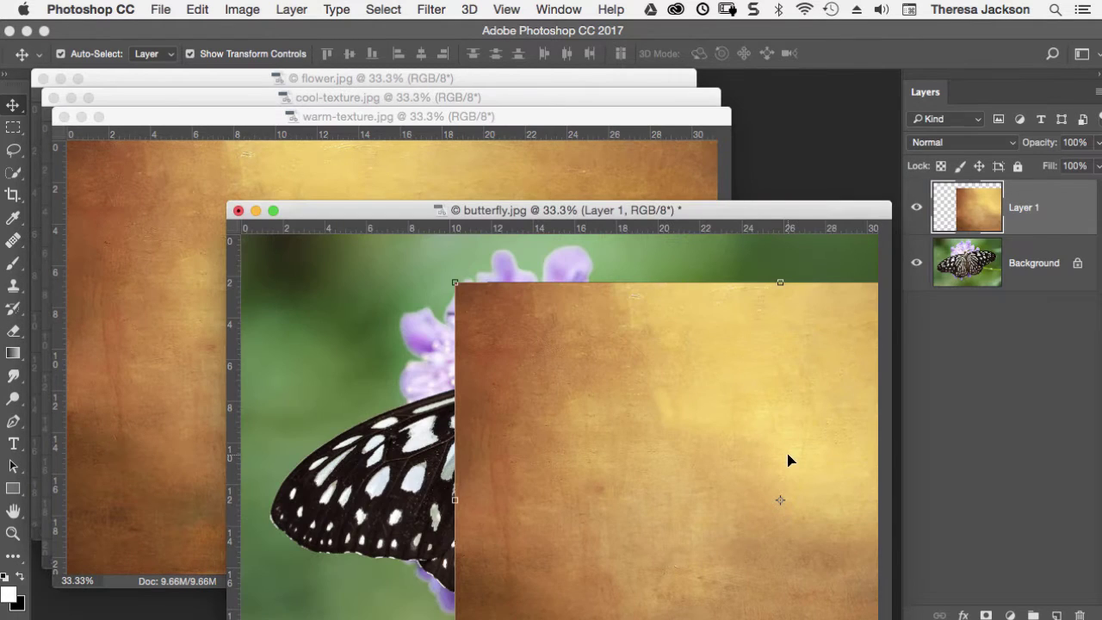
pyautogui.click(64, 117)
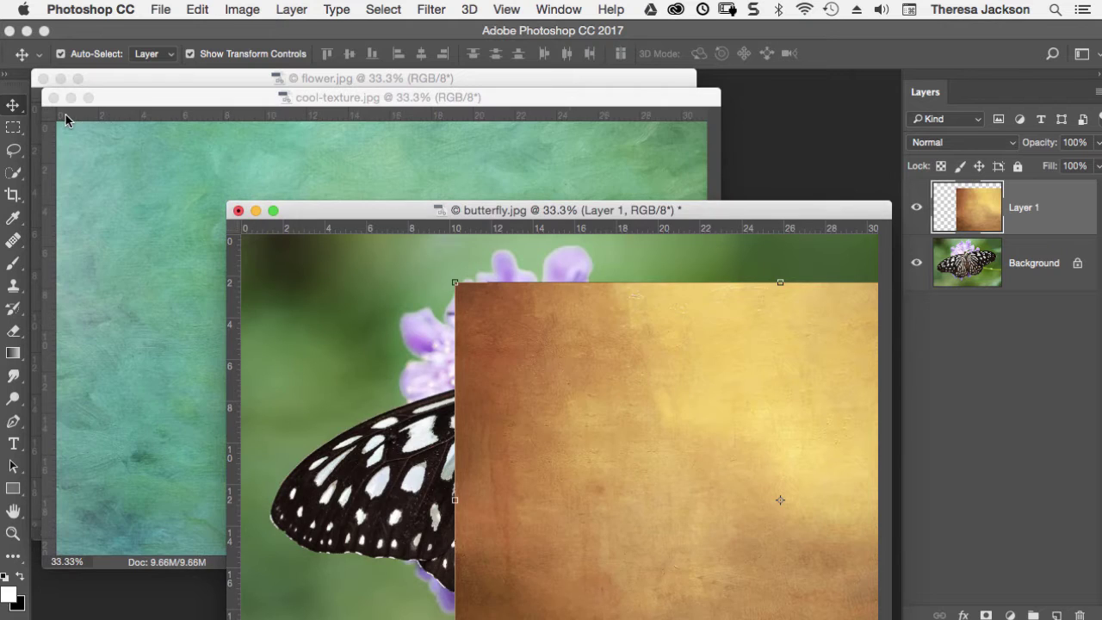
# Step: Copy the cool texture and flower into butterfly.jpg, closing each source, and fit the butterfly window on screen
pyautogui.click(564, 105)
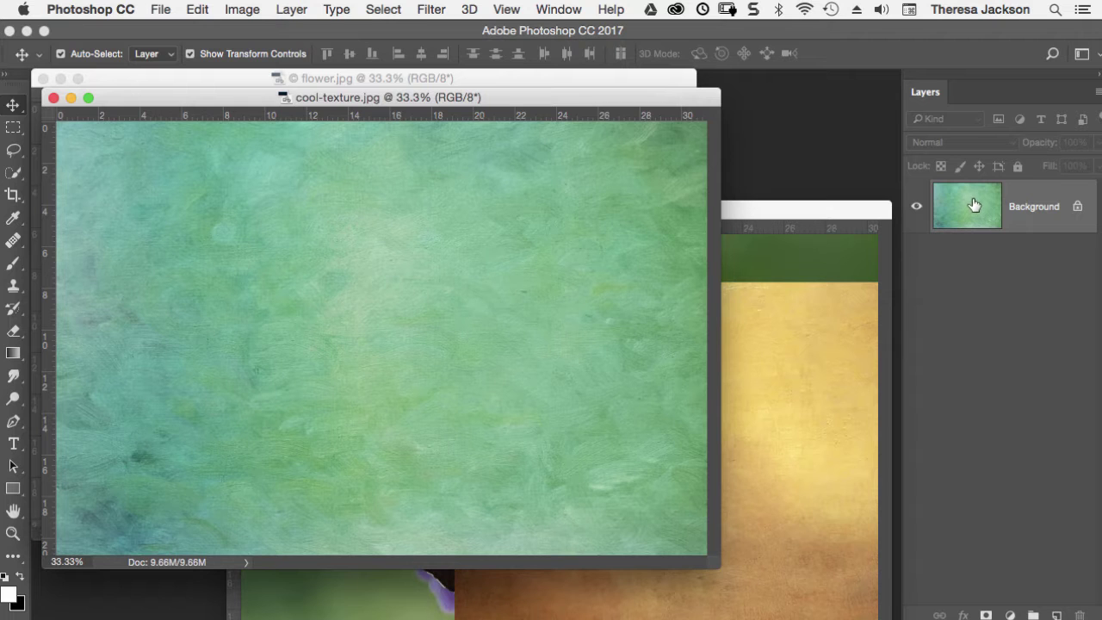
pyautogui.moveTo(974, 204); pyautogui.dragTo(775, 385)
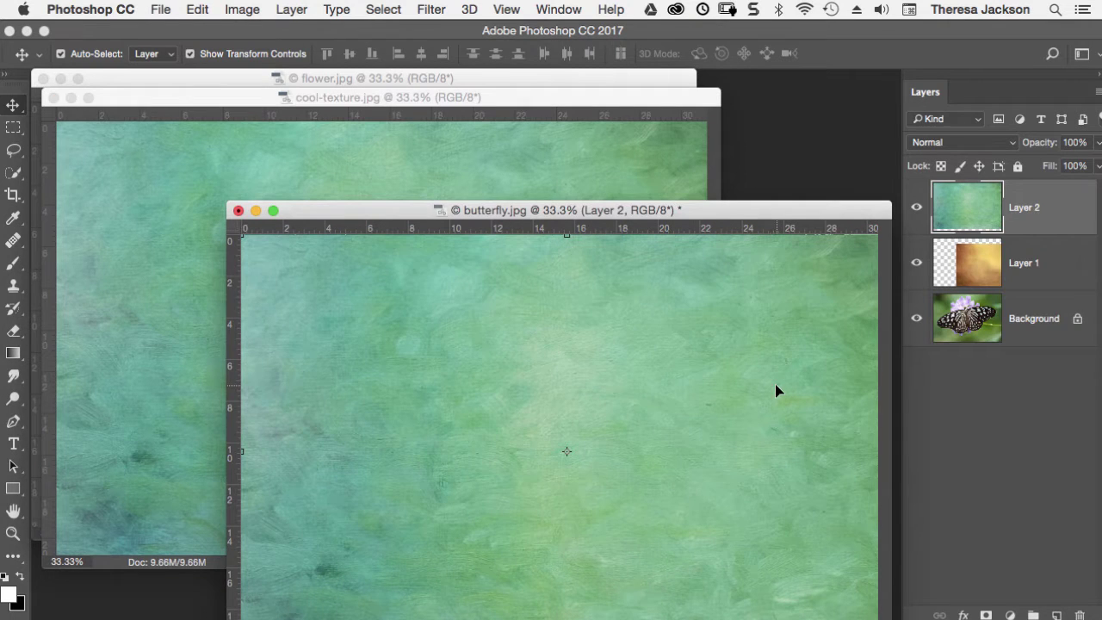
pyautogui.click(53, 97)
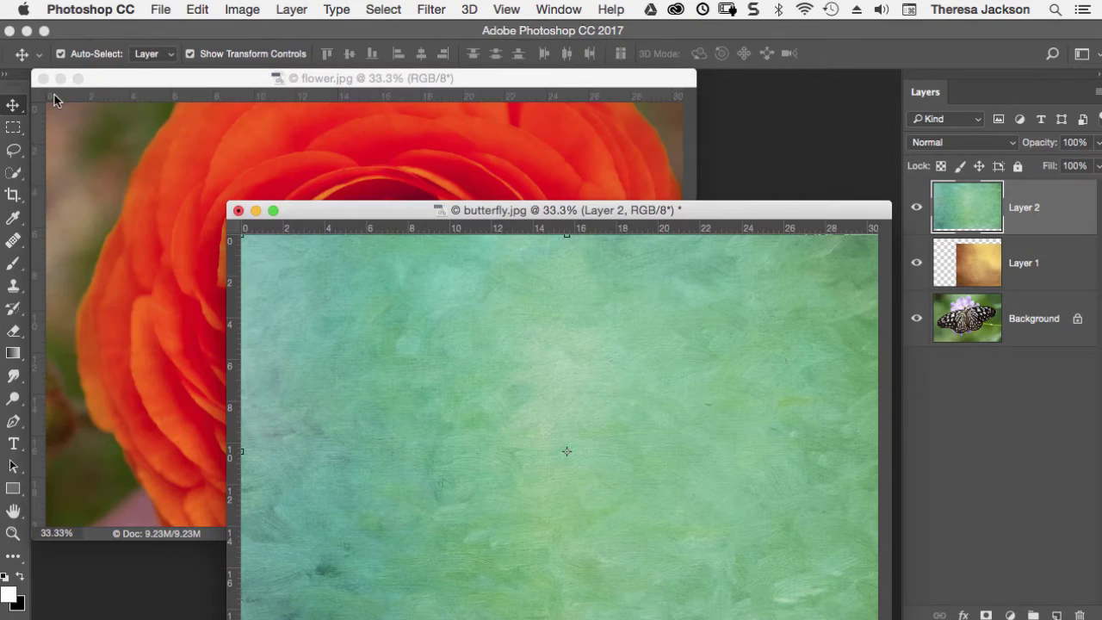
pyautogui.click(122, 80)
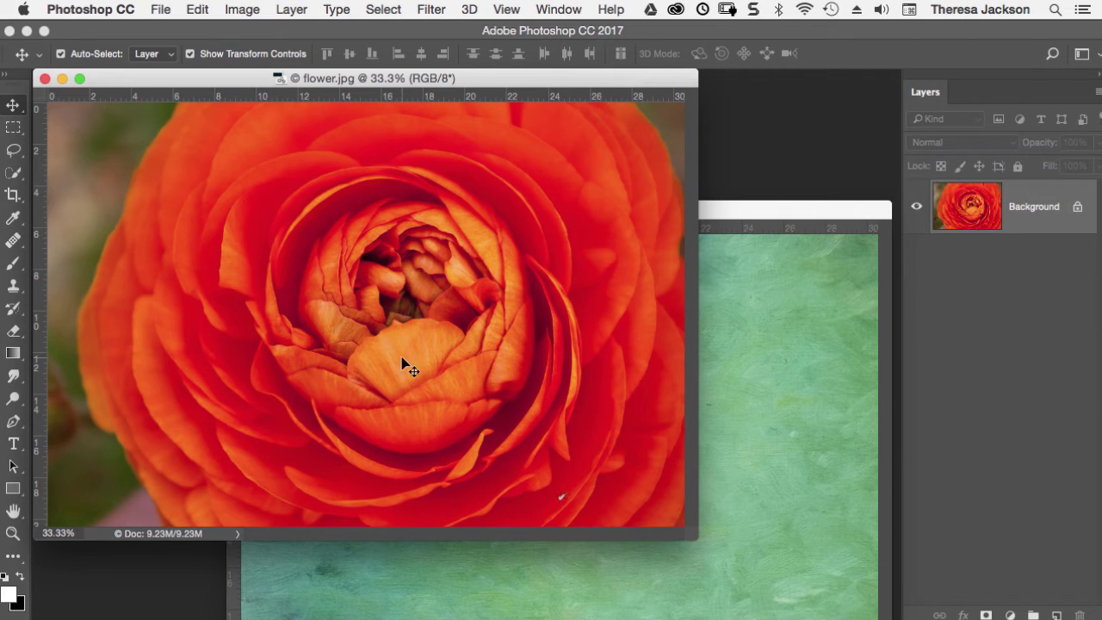
pyautogui.moveTo(391, 364); pyautogui.dragTo(724, 469)
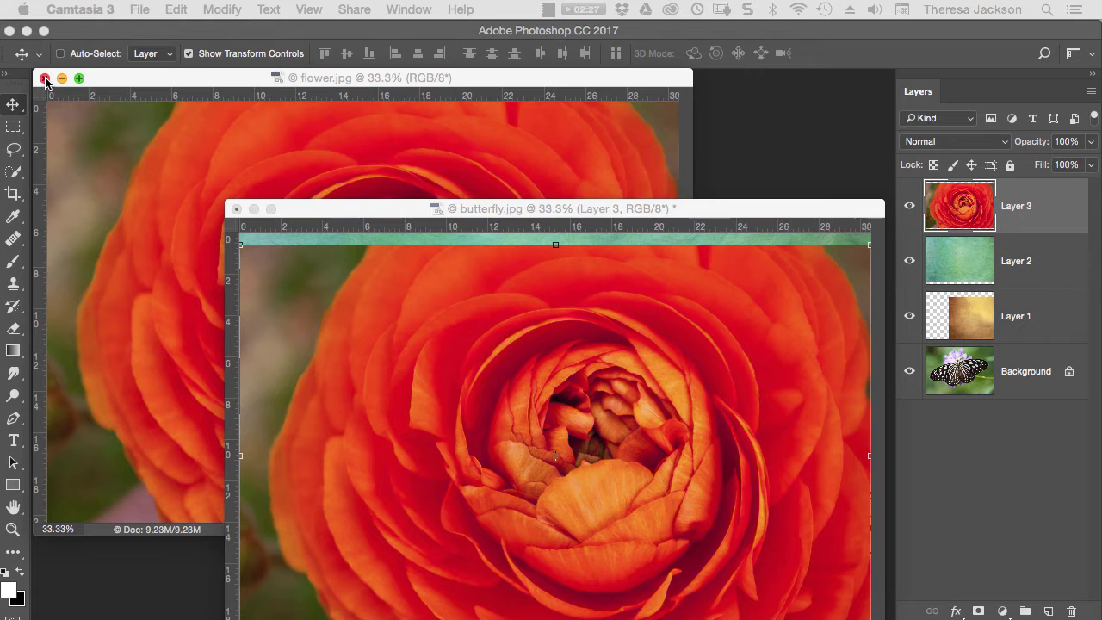
pyautogui.click(43, 79)
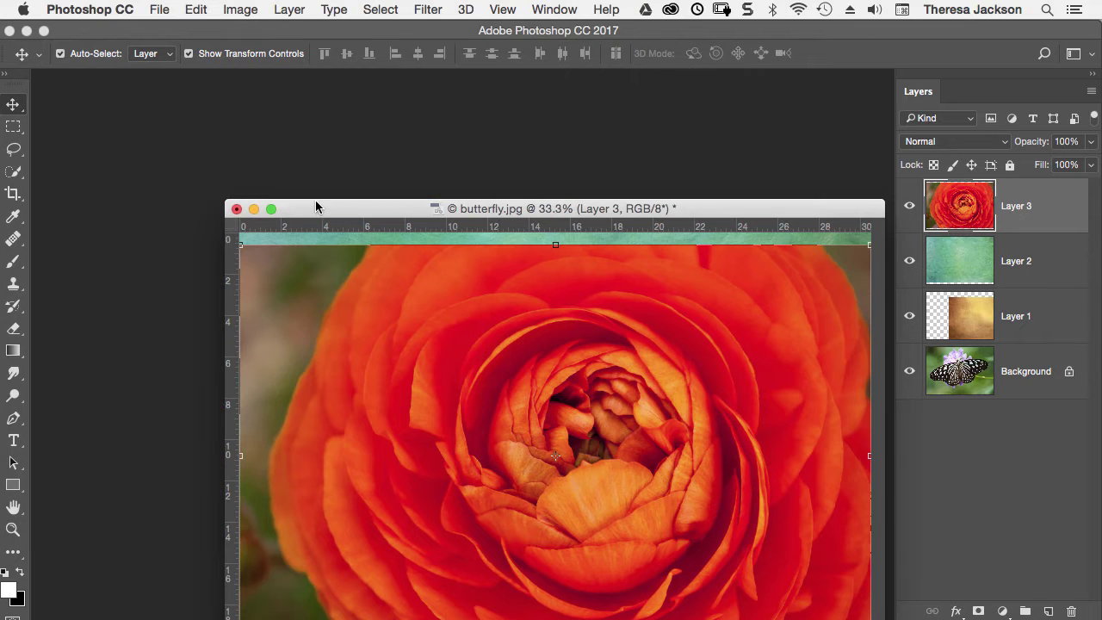
pyautogui.doubleClick(333, 208)
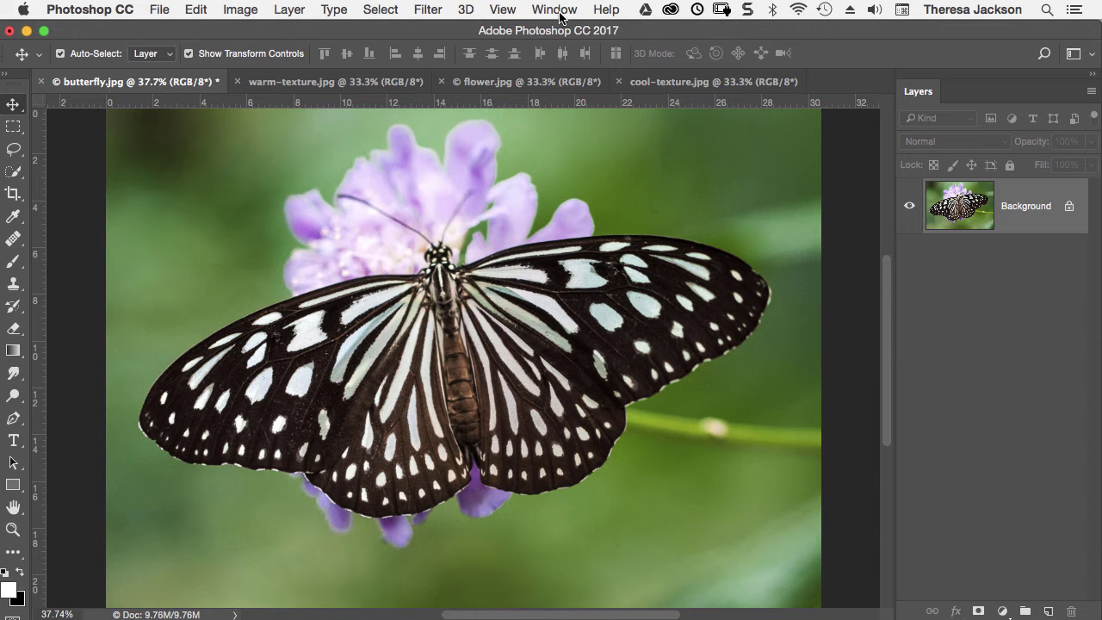
# Step: Tile the four open documents in a 2x2 grid and zoom out on the butterfly
pyautogui.click(551, 10)
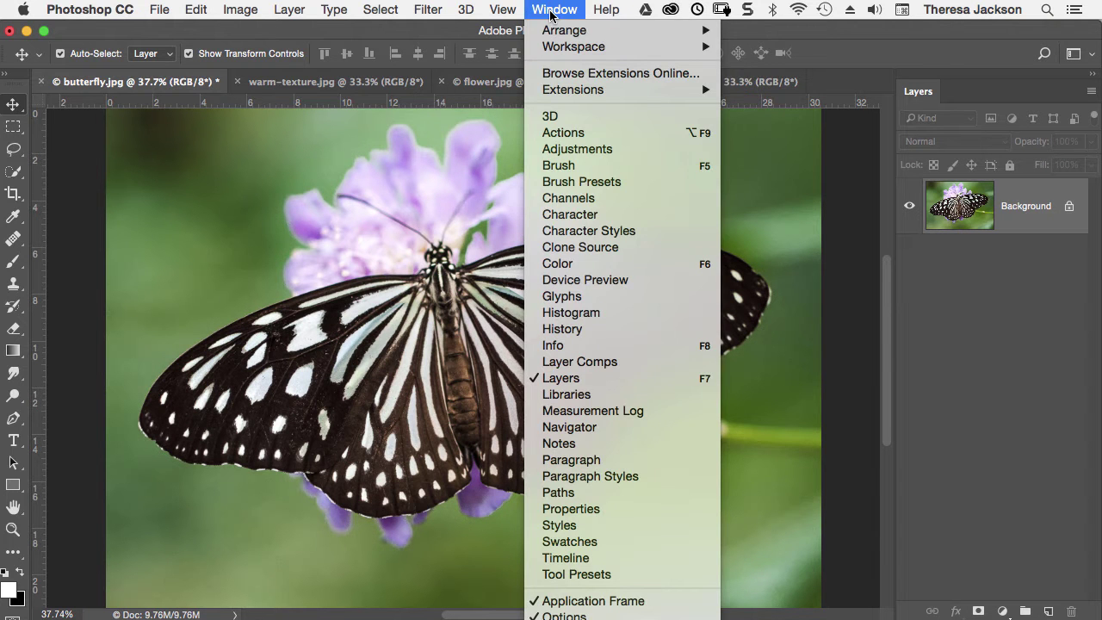
pyautogui.moveTo(559, 33)
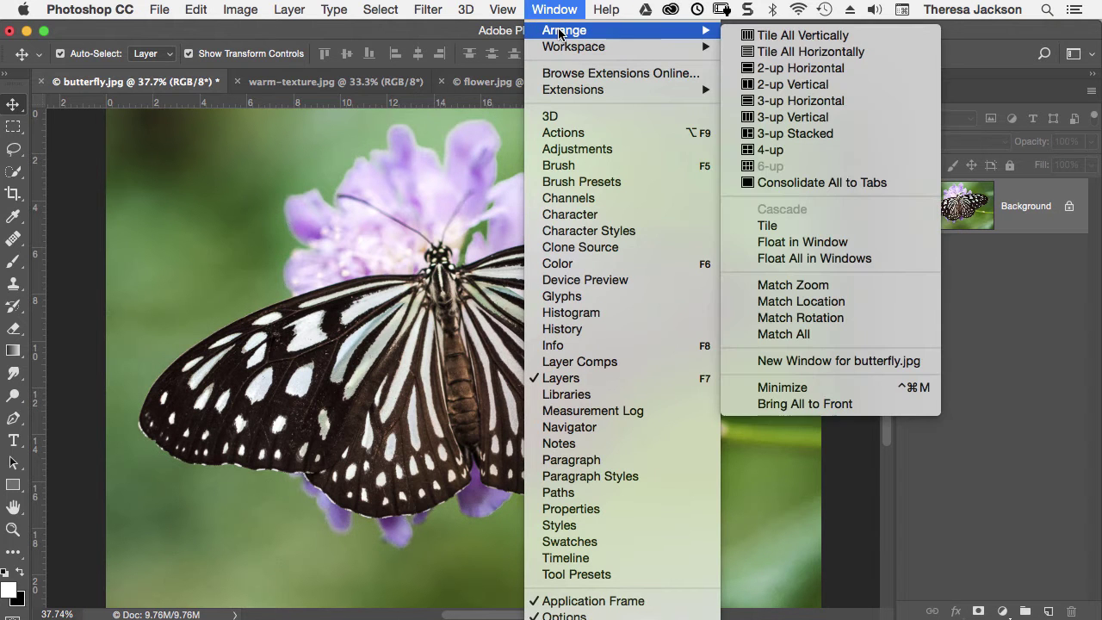
pyautogui.click(815, 151)
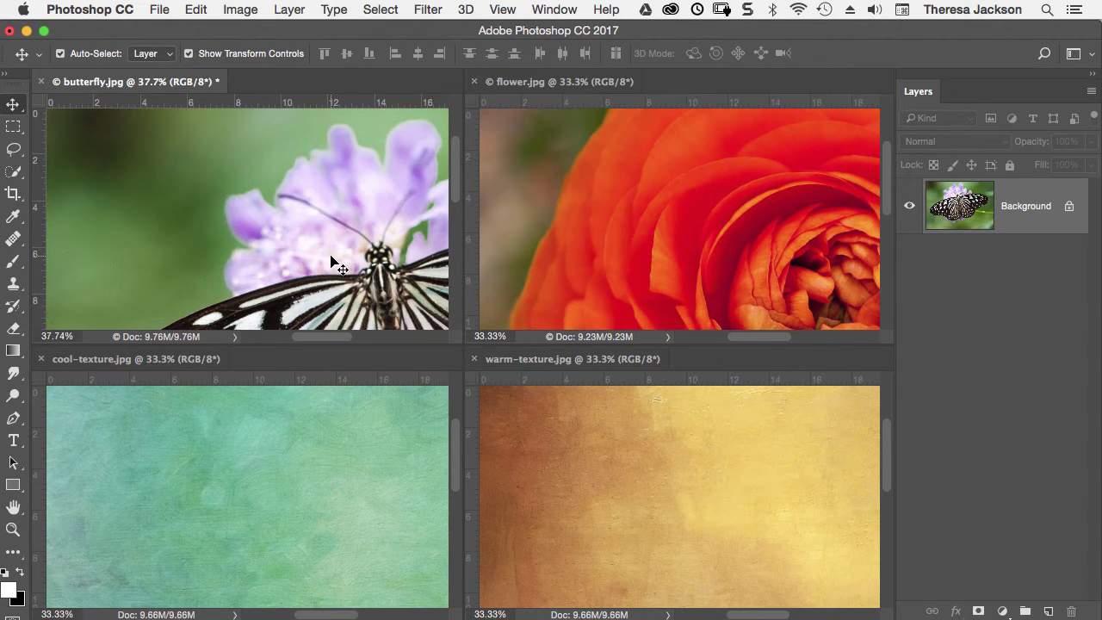
pyautogui.scroll(-3, 345, 263)
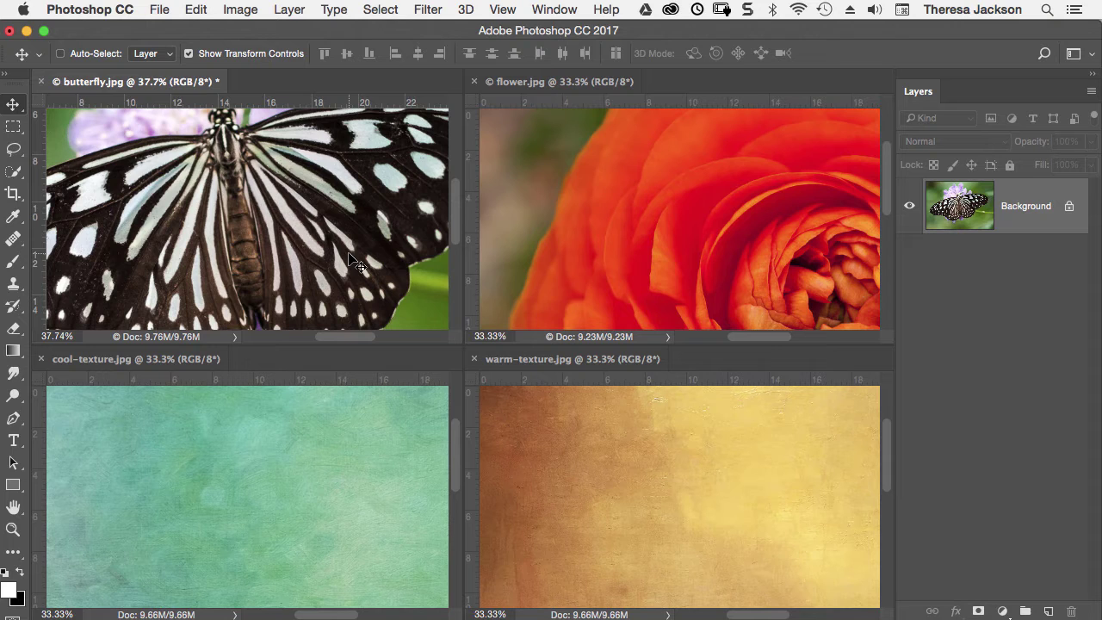
pyautogui.press('super+minus')
pyautogui.press('super+minus')
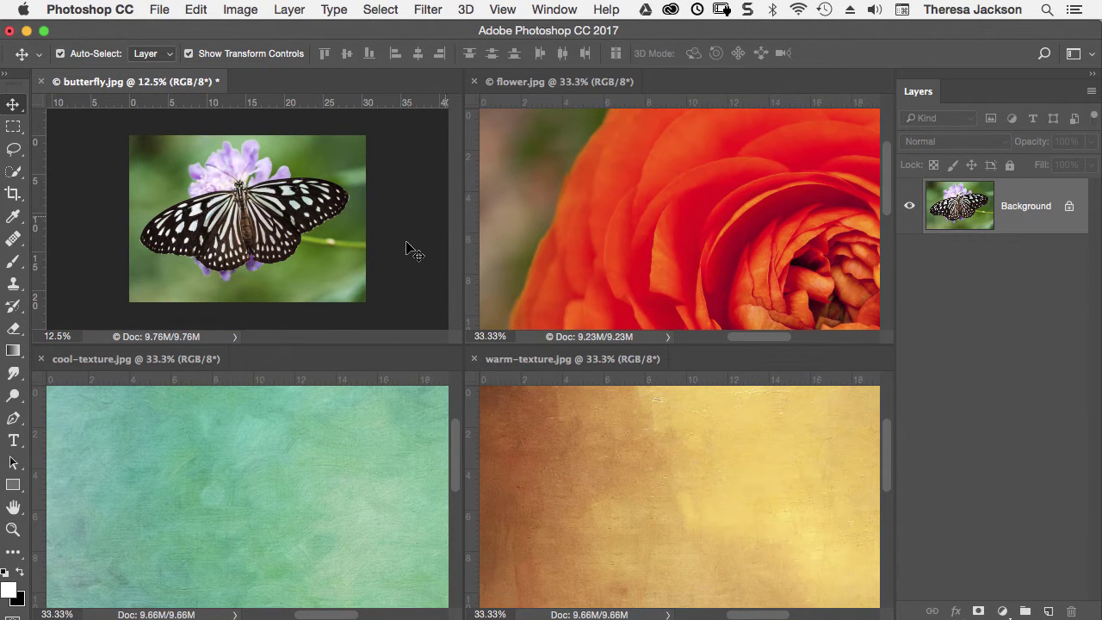
# Step: Drag the flower, warm texture and cool texture into butterfly.jpg as layers
pyautogui.click(731, 235)
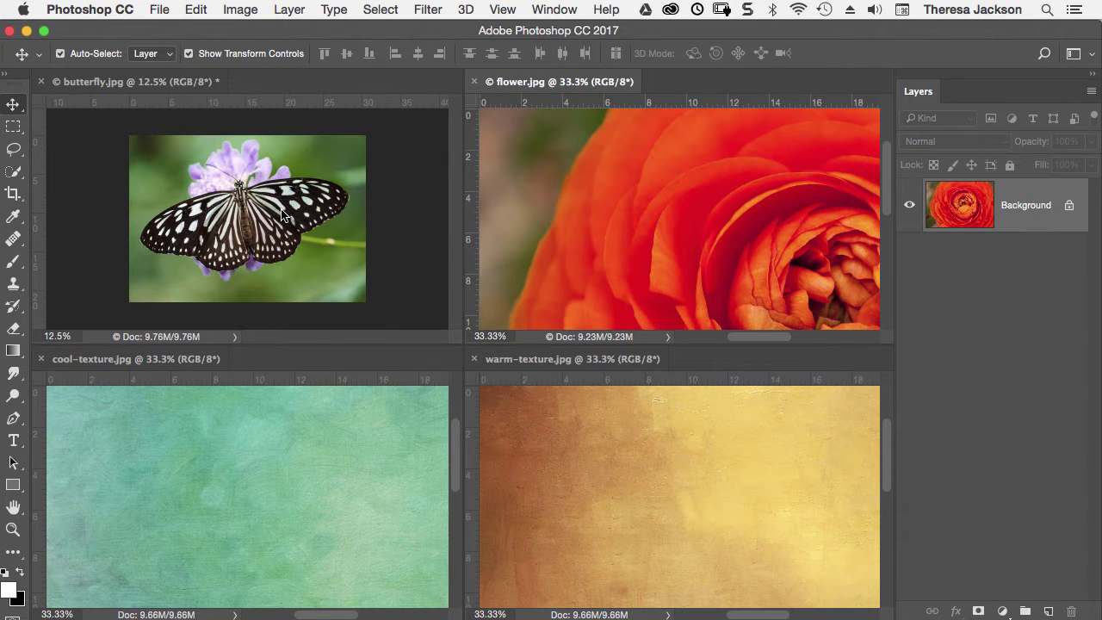
pyautogui.moveTo(684, 246); pyautogui.dragTo(320, 232)
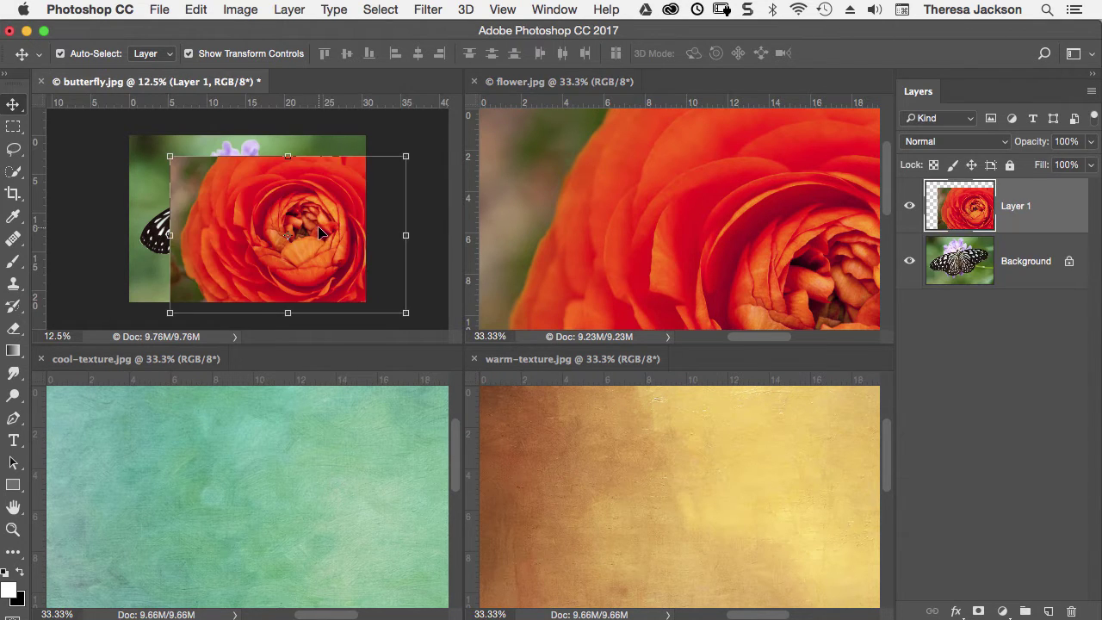
pyautogui.click(555, 422)
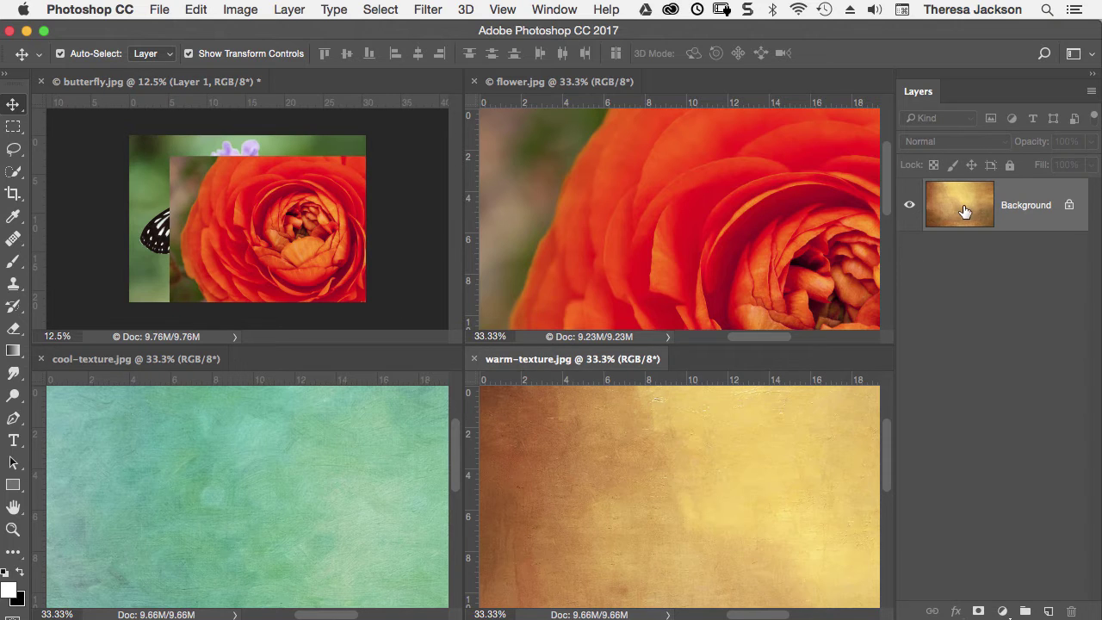
pyautogui.moveTo(964, 210); pyautogui.dragTo(272, 216)
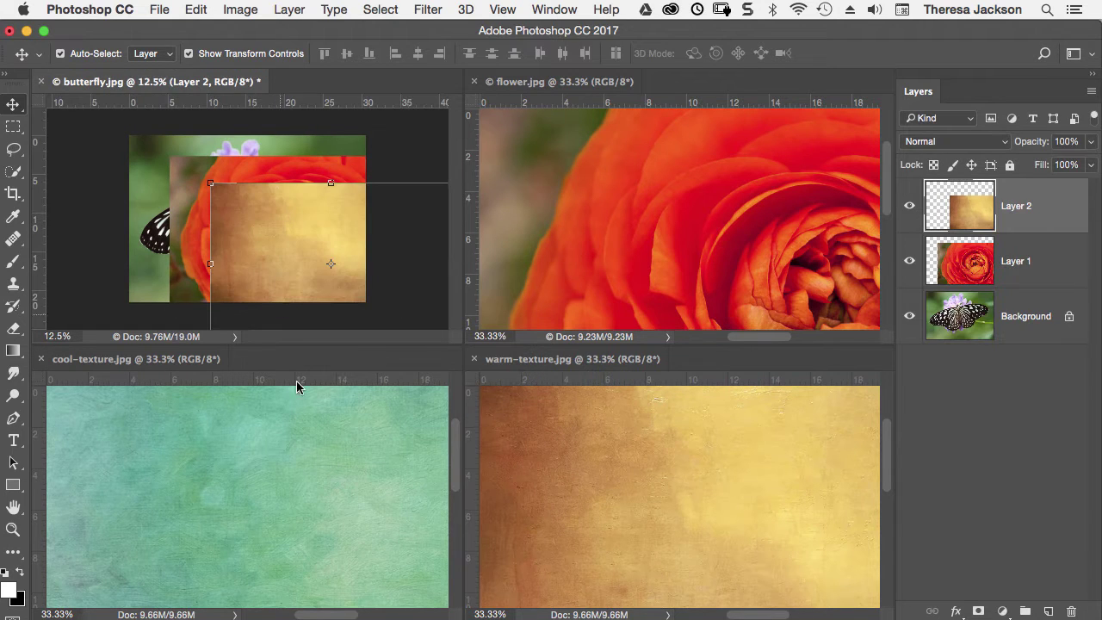
pyautogui.click(311, 491)
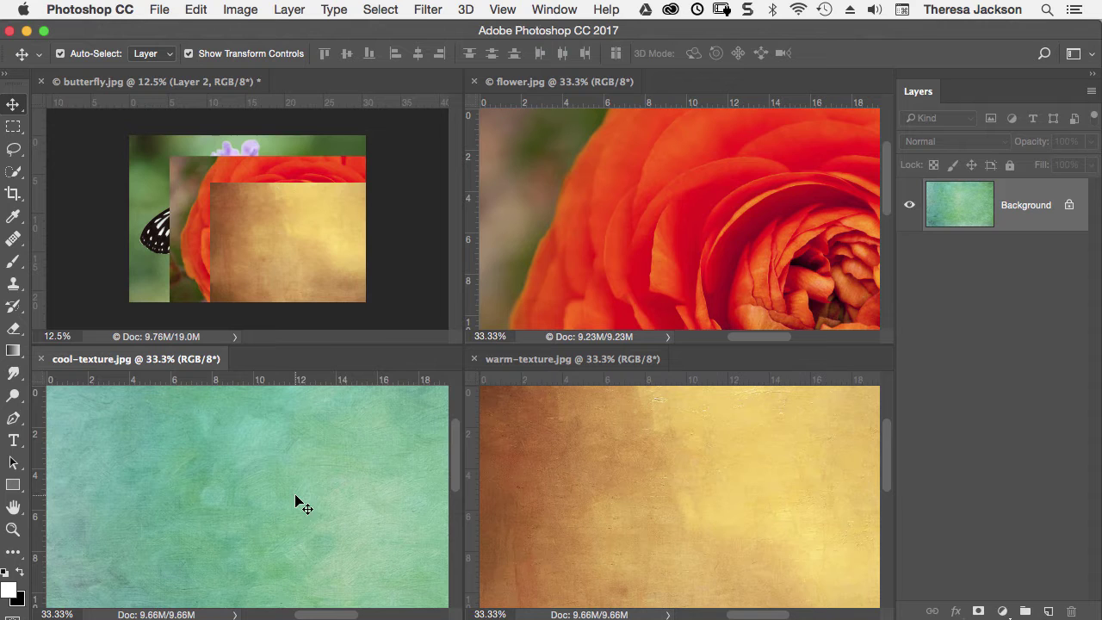
pyautogui.moveTo(296, 509); pyautogui.dragTo(283, 231)
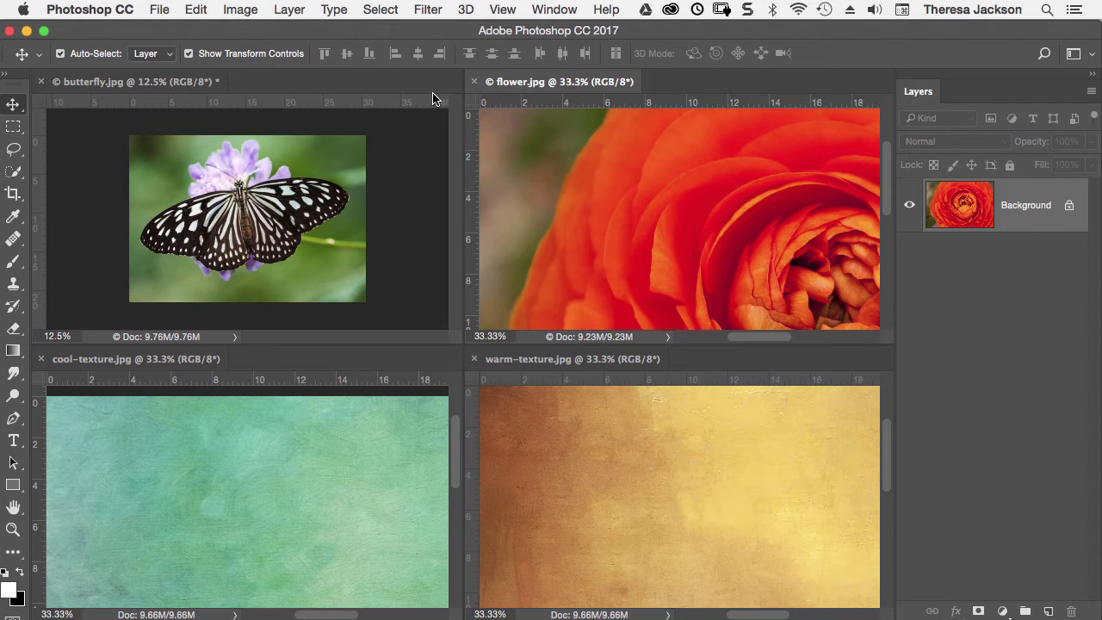
# Step: Consolidate all open documents into tabs
pyautogui.click(553, 12)
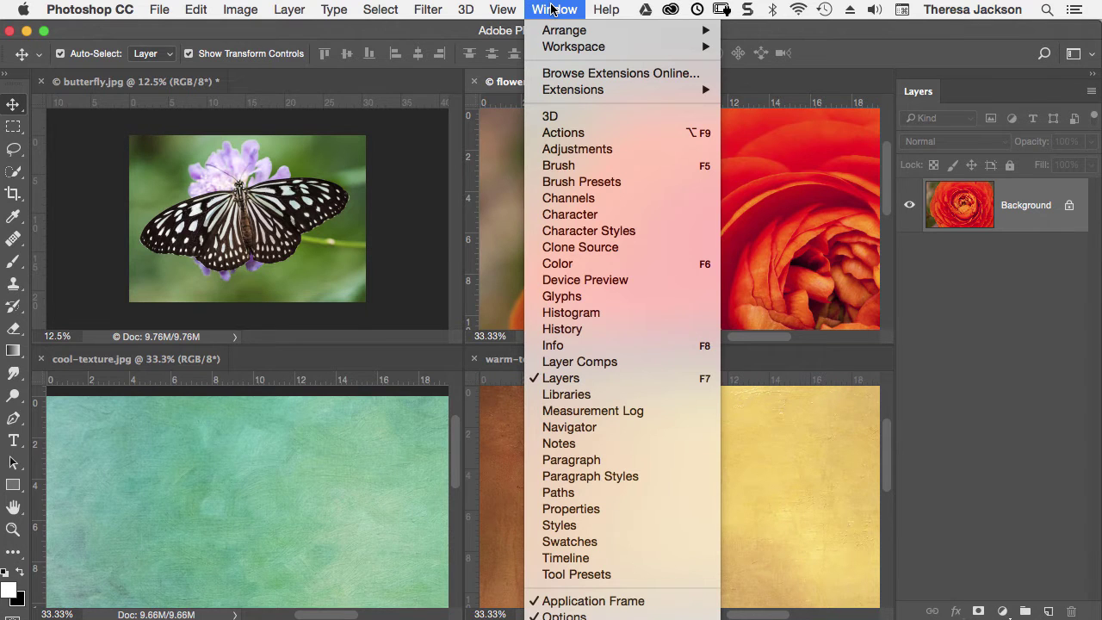
pyautogui.moveTo(575, 31)
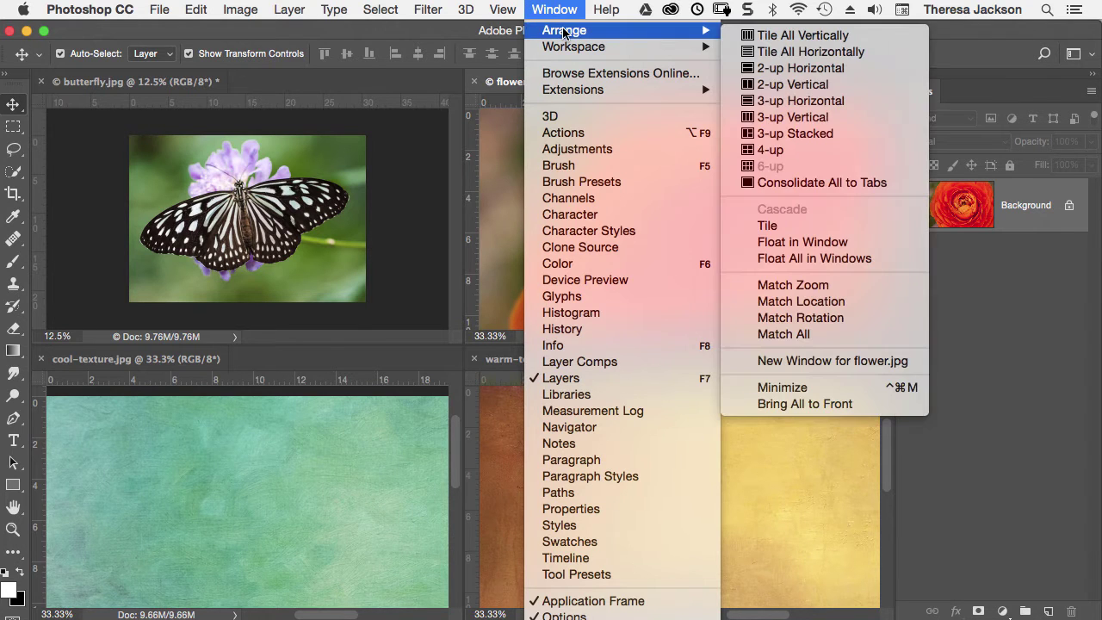
pyautogui.click(849, 188)
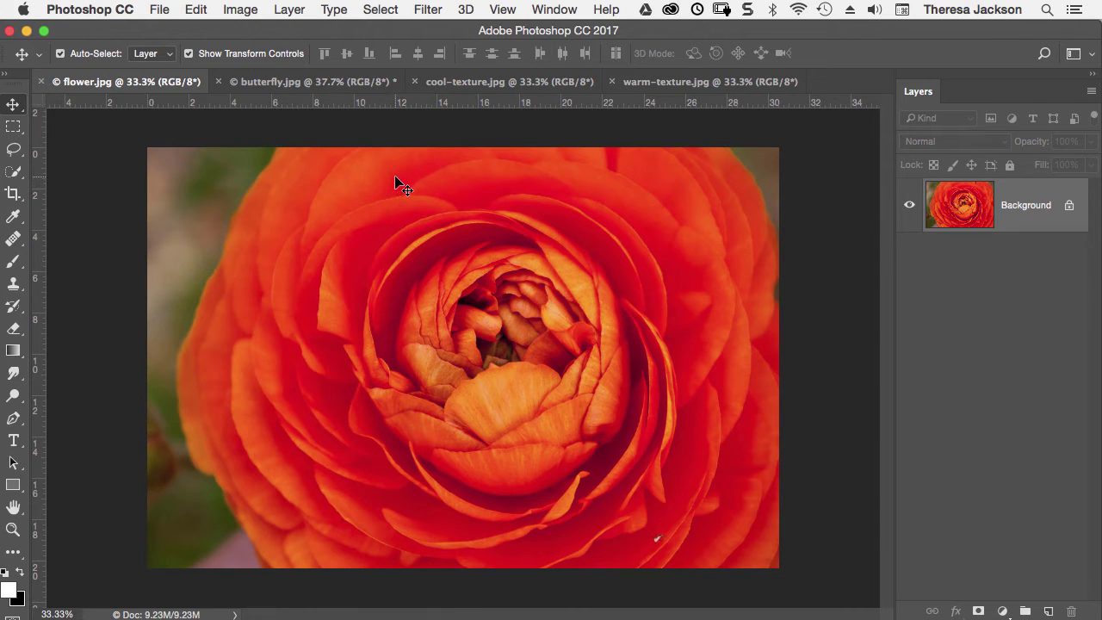
# Step: Select all of flower.jpg and copy it
pyautogui.click(383, 12)
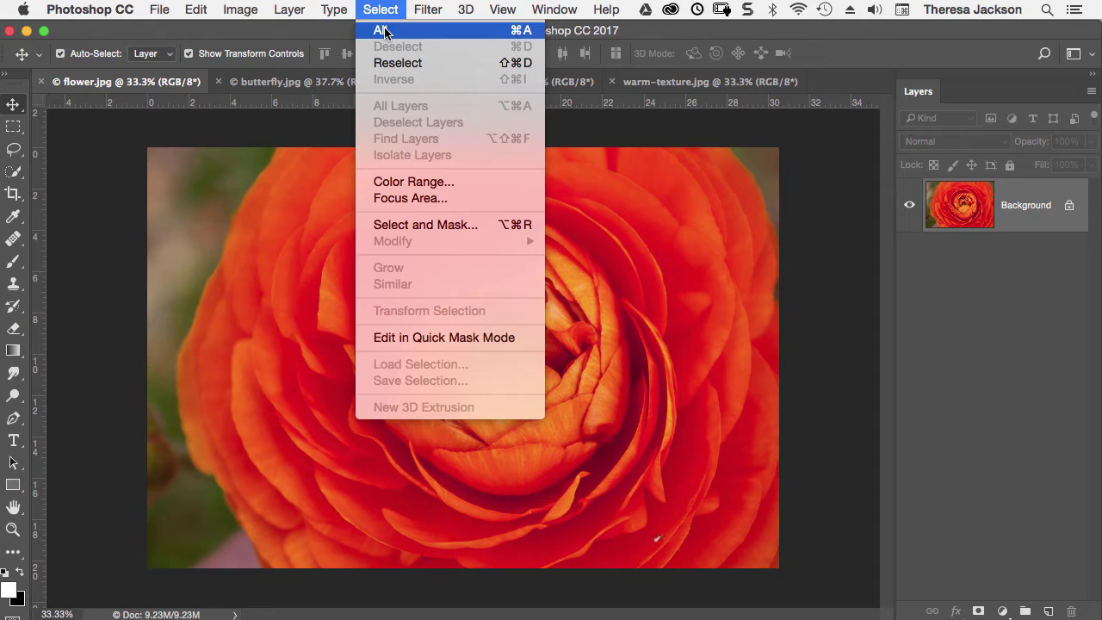
pyautogui.click(381, 30)
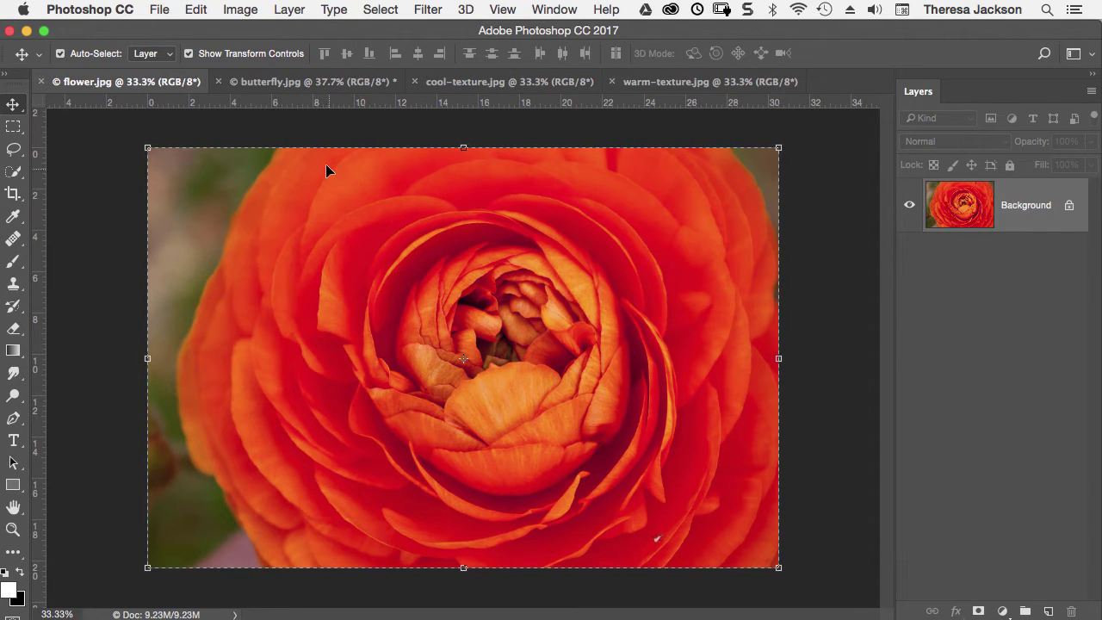
pyautogui.click(197, 11)
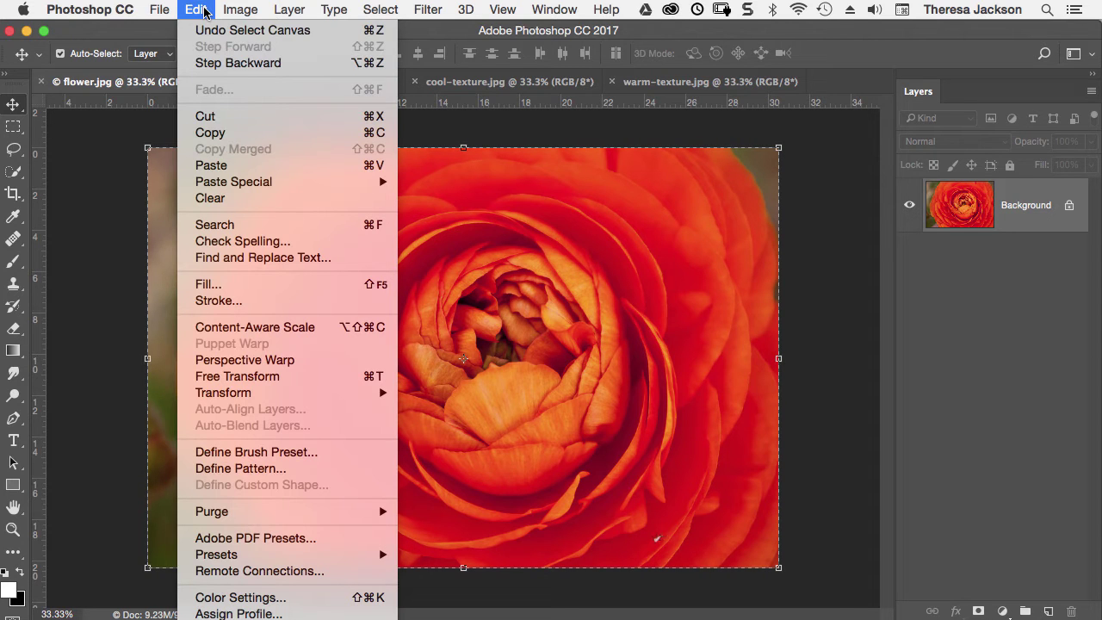
pyautogui.click(222, 133)
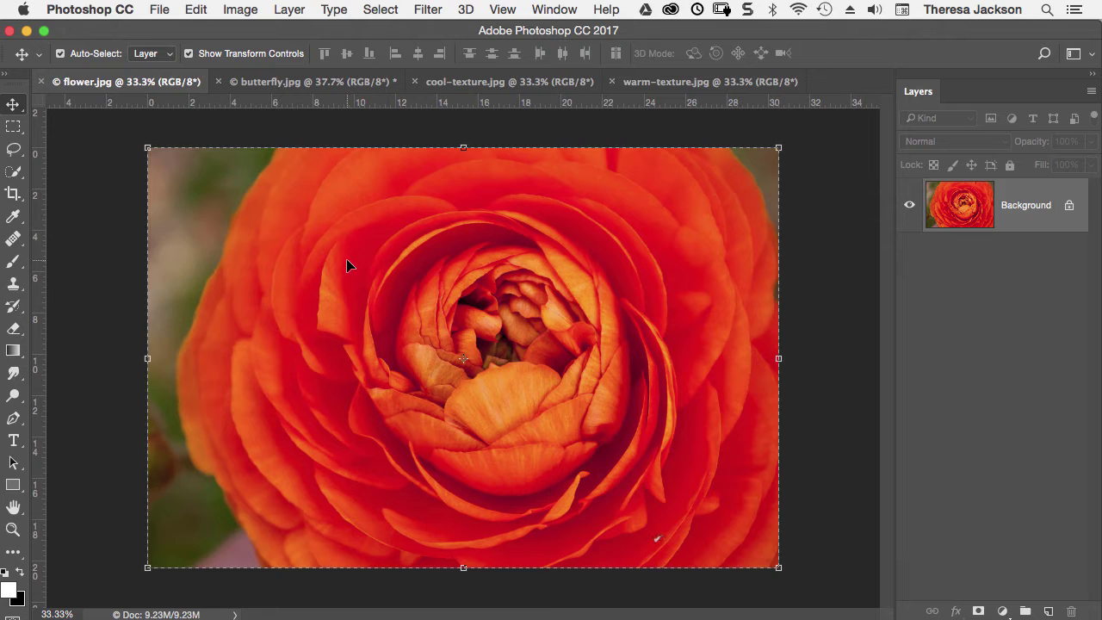
# Step: Paste the copied flower into butterfly.jpg as Layer 1
pyautogui.click(266, 83)
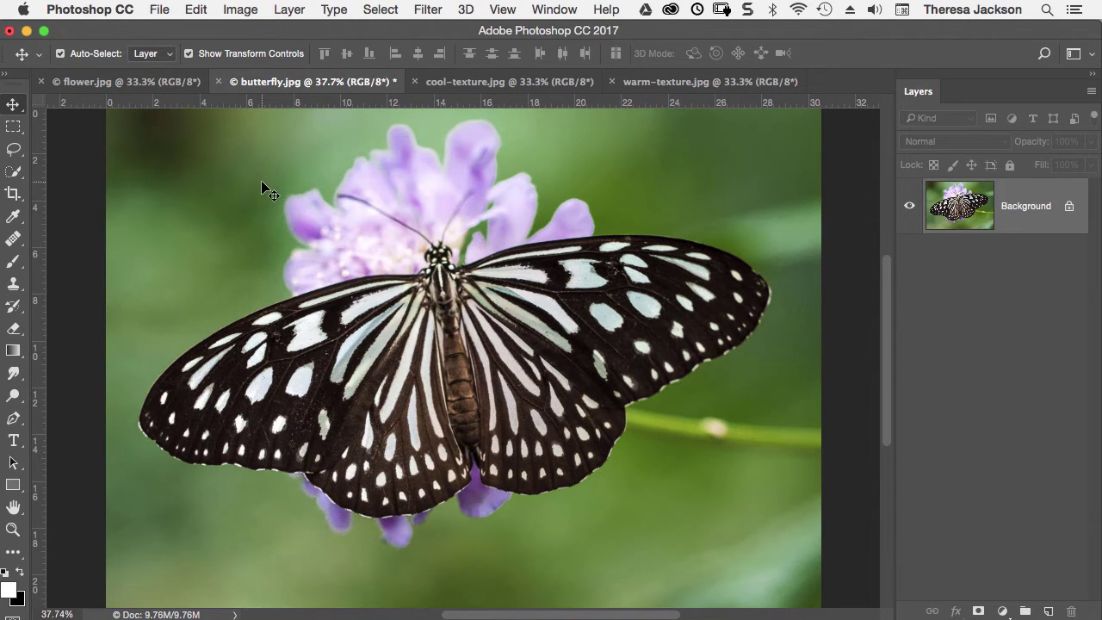
pyautogui.click(197, 11)
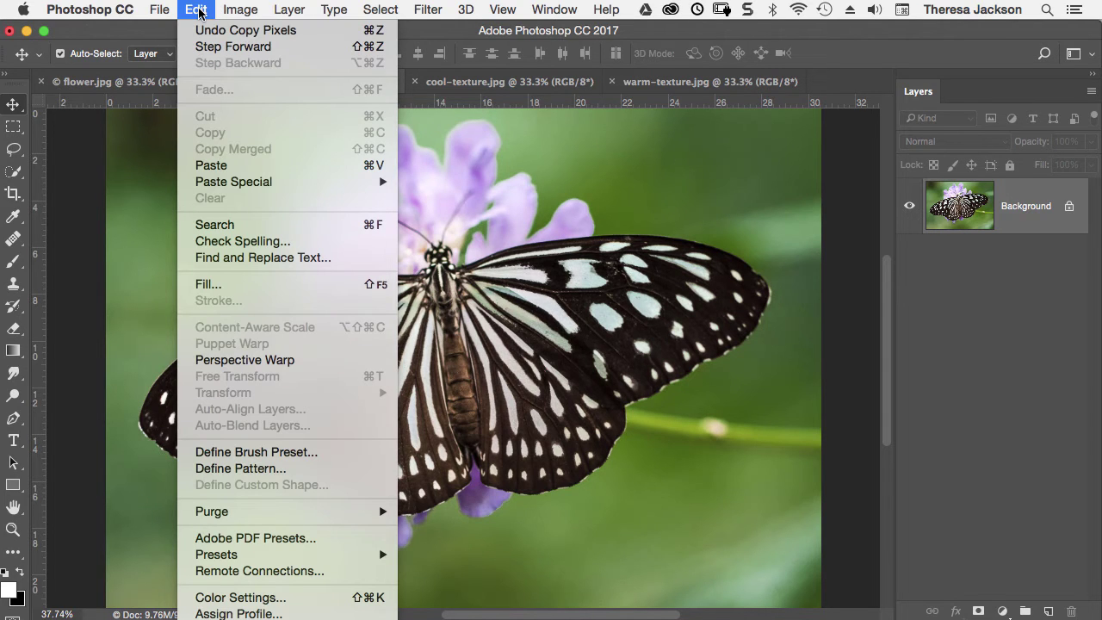
pyautogui.click(225, 165)
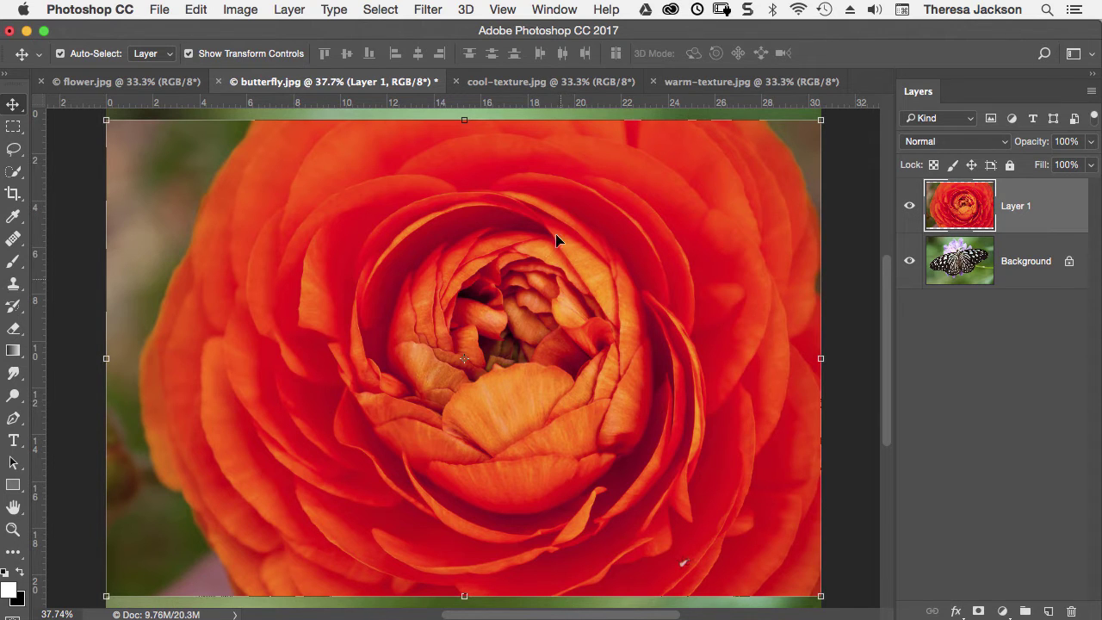
# Step: Copy the entire cool texture with Ctrl+A, Ctrl+C and paste it into butterfly.jpg as Layer 2
pyautogui.click(501, 83)
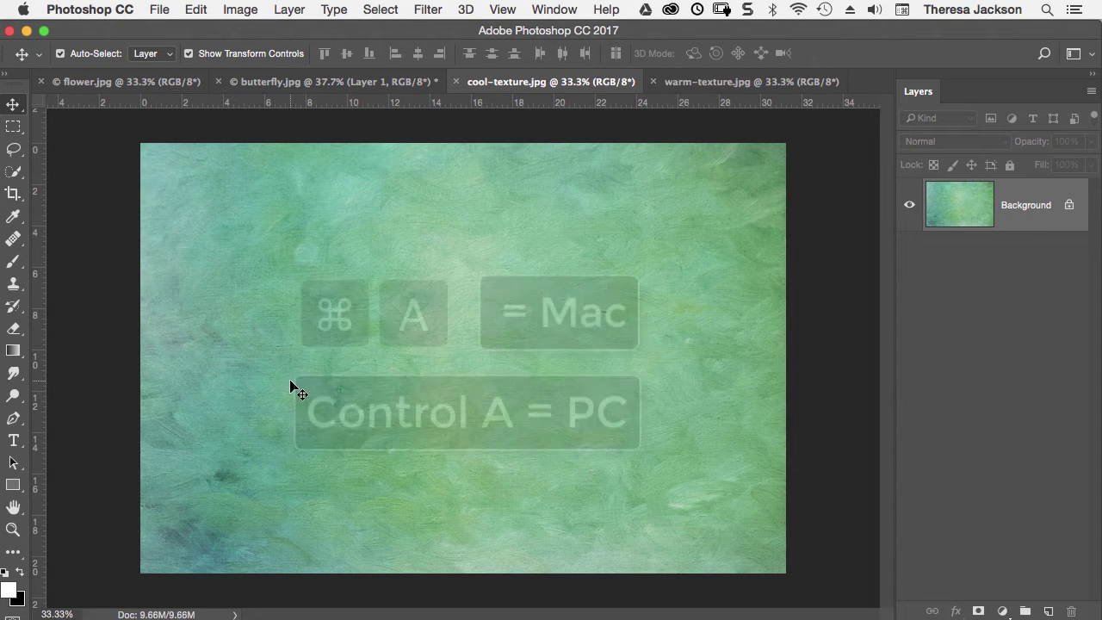
pyautogui.hotkey('ctrl', 'a')
pyautogui.press('ctrl')
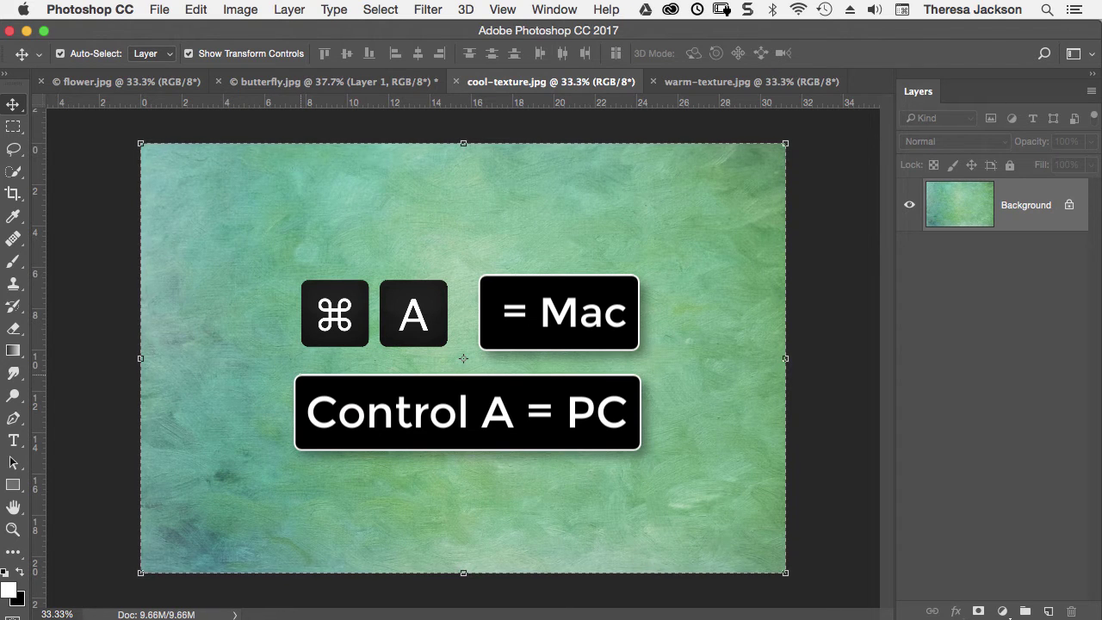
pyautogui.hotkey('ctrl', 'c')
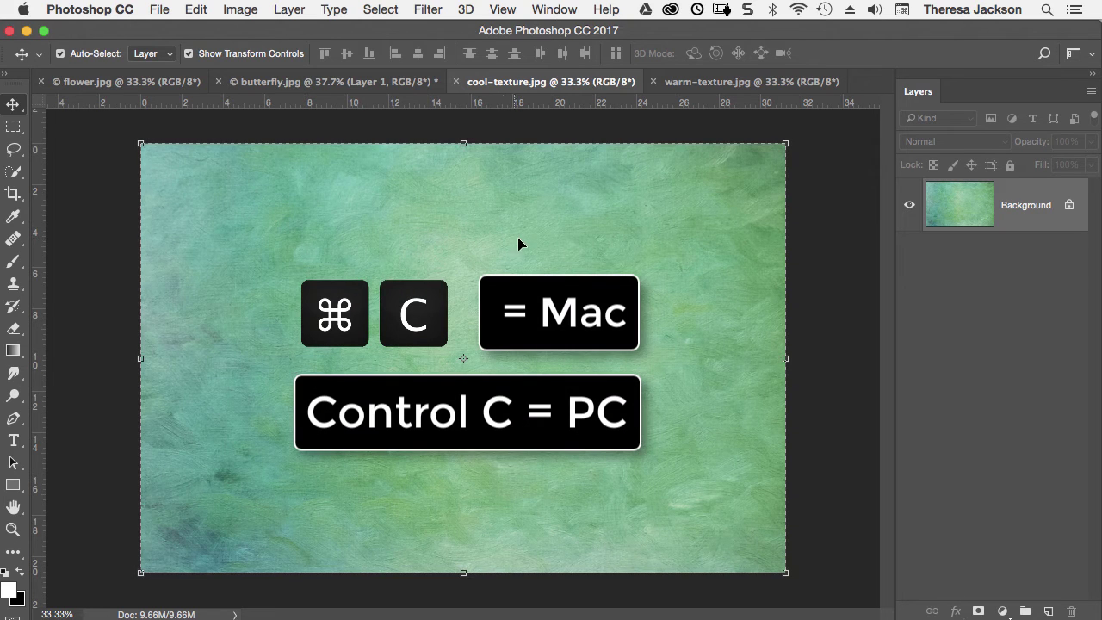
pyautogui.click(256, 84)
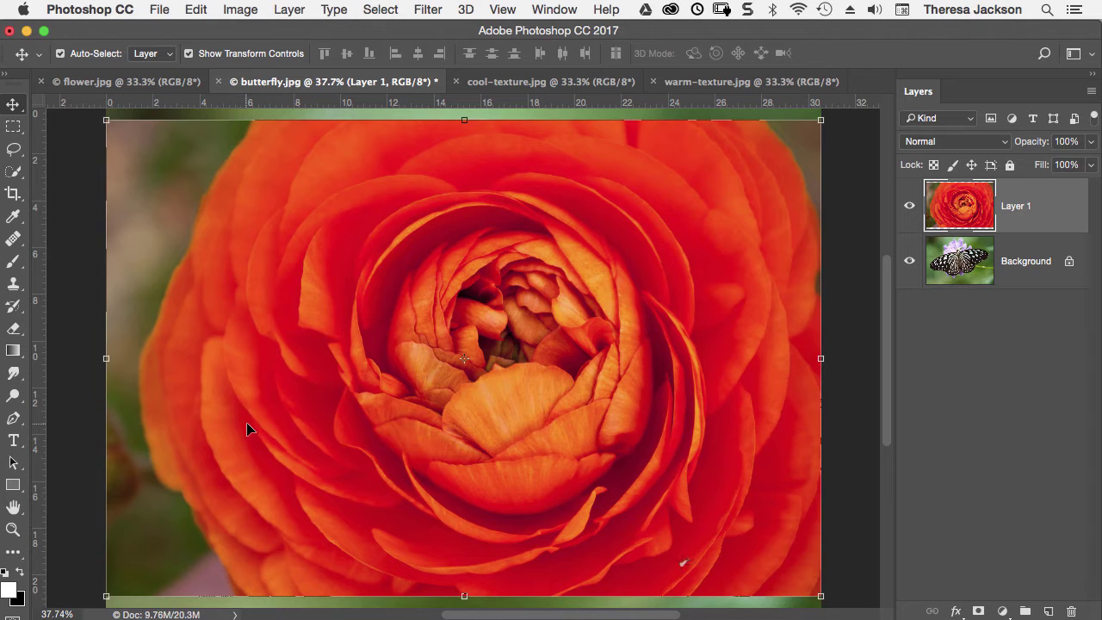
pyautogui.hotkey('ctrl', 'v')
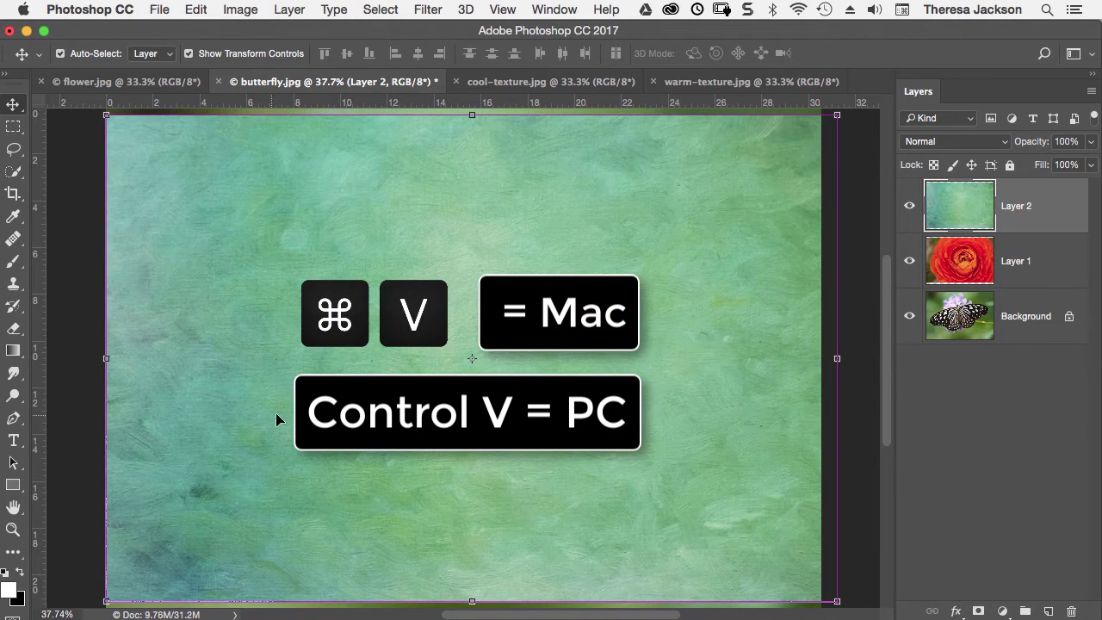
pyautogui.click(713, 83)
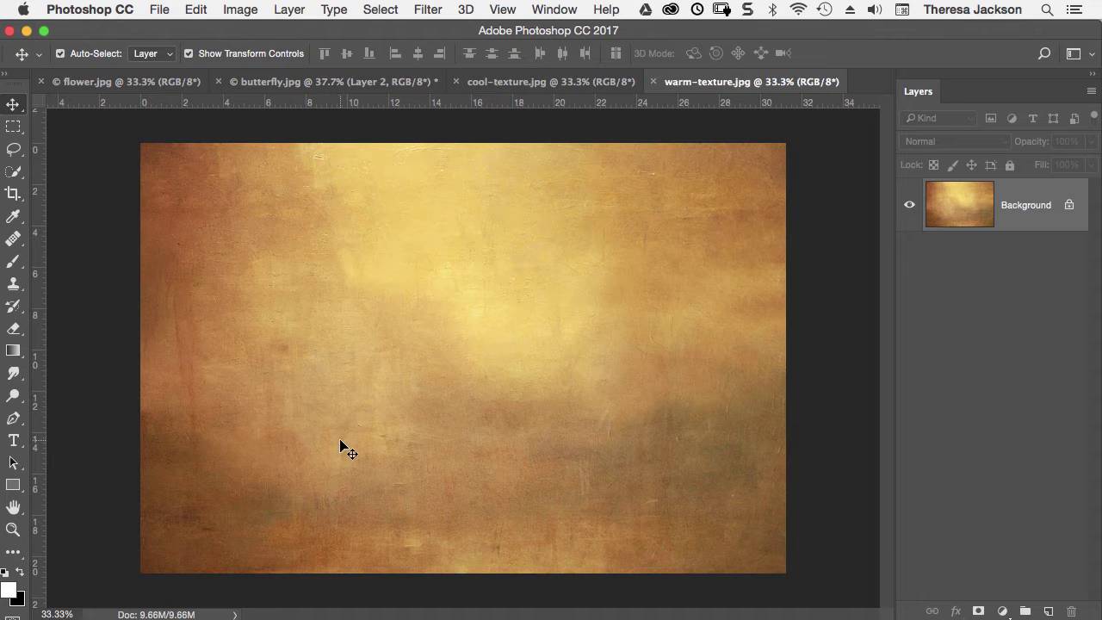
# Step: Select all of the warm texture and drag it into butterfly.jpg as Layer 3
pyautogui.press('ctrl')
pyautogui.hotkey('ctrl', 'a')
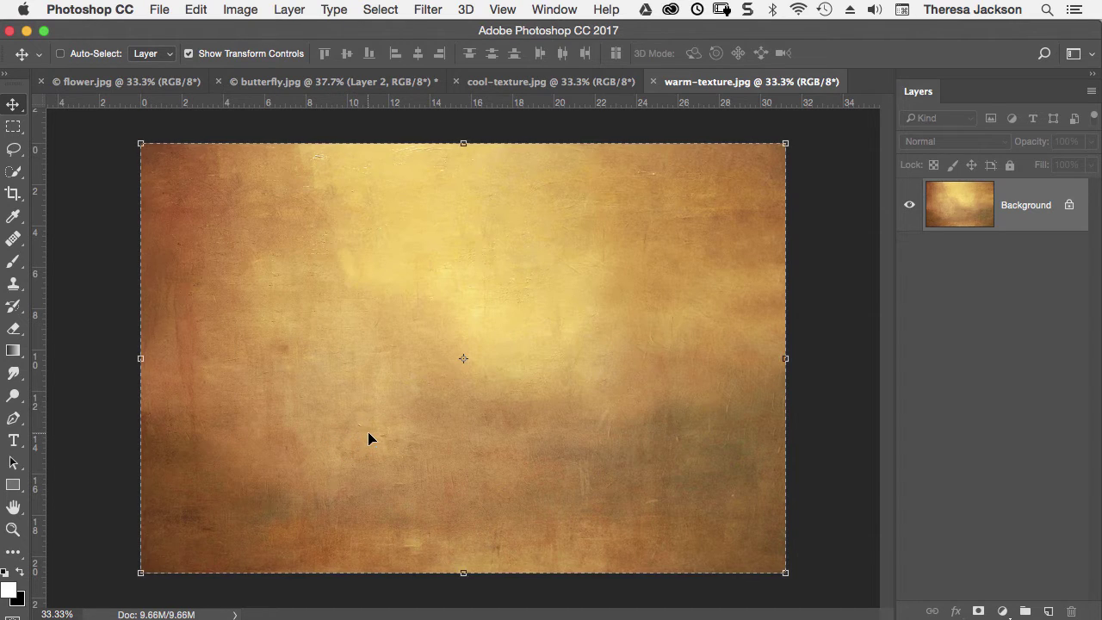
pyautogui.click(256, 83)
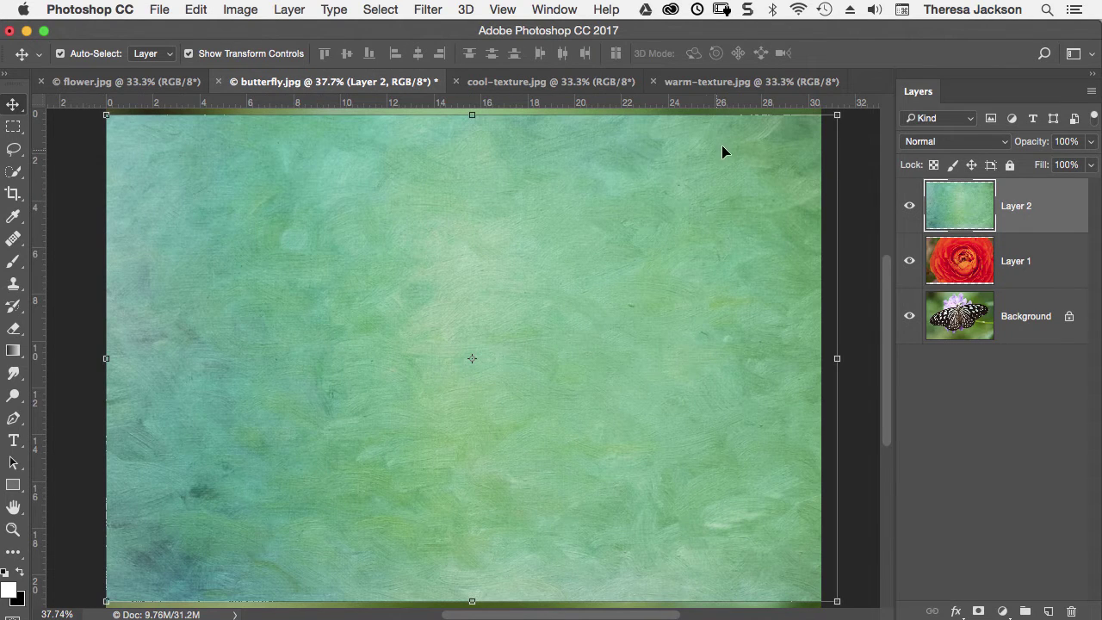
pyautogui.click(699, 83)
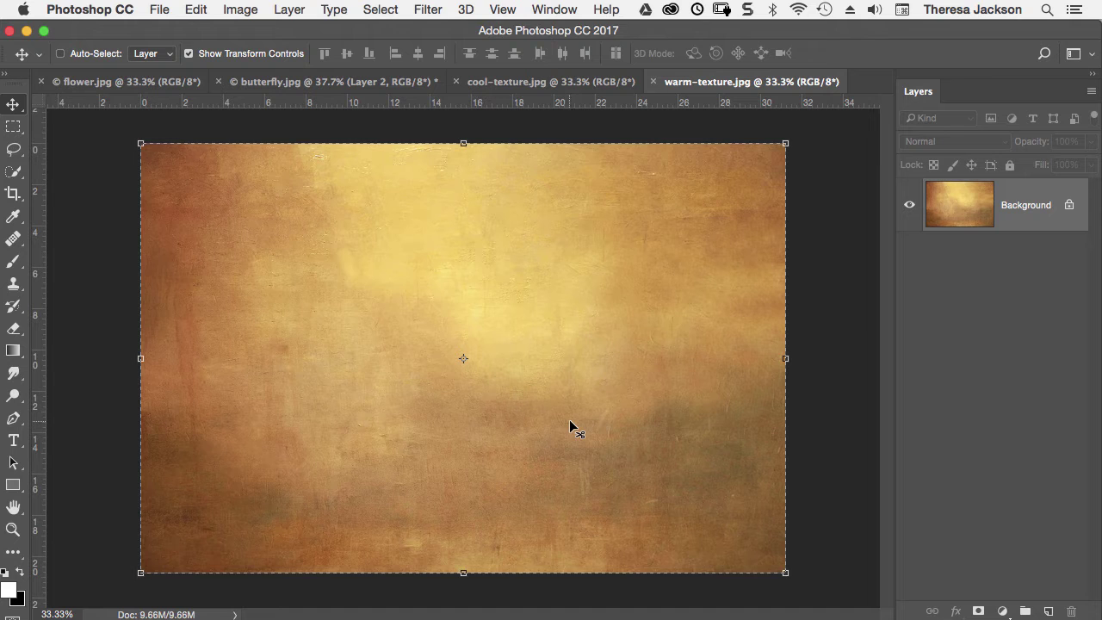
pyautogui.moveTo(310, 104); pyautogui.dragTo(427, 383)
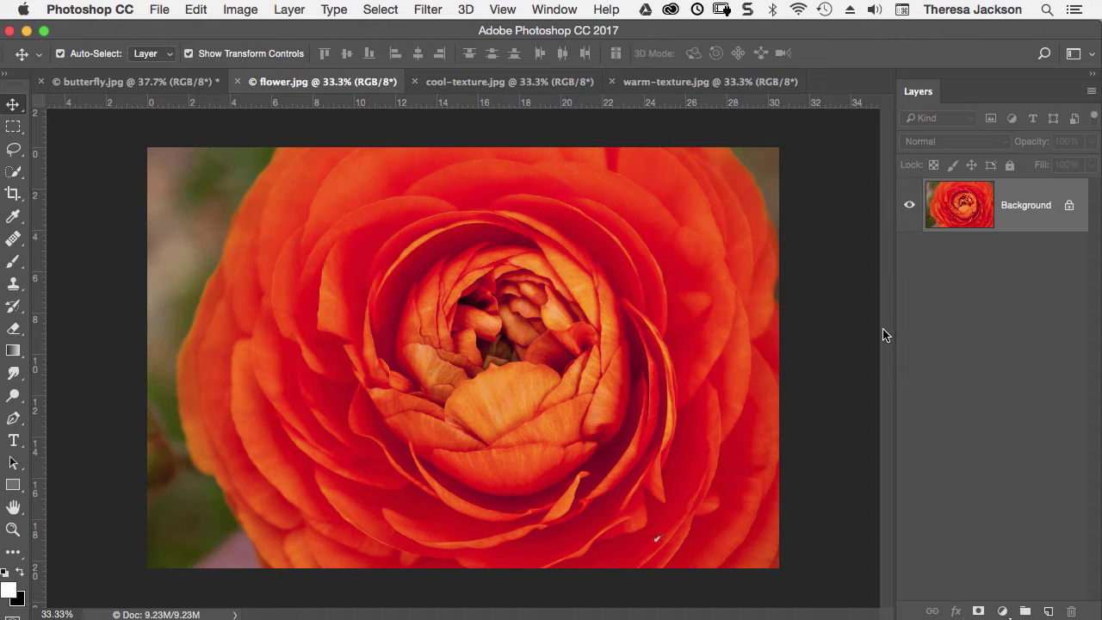
# Step: Choose Duplicate Layer for flower.jpg's Background layer from the Layers panel
pyautogui.click(290, 11)
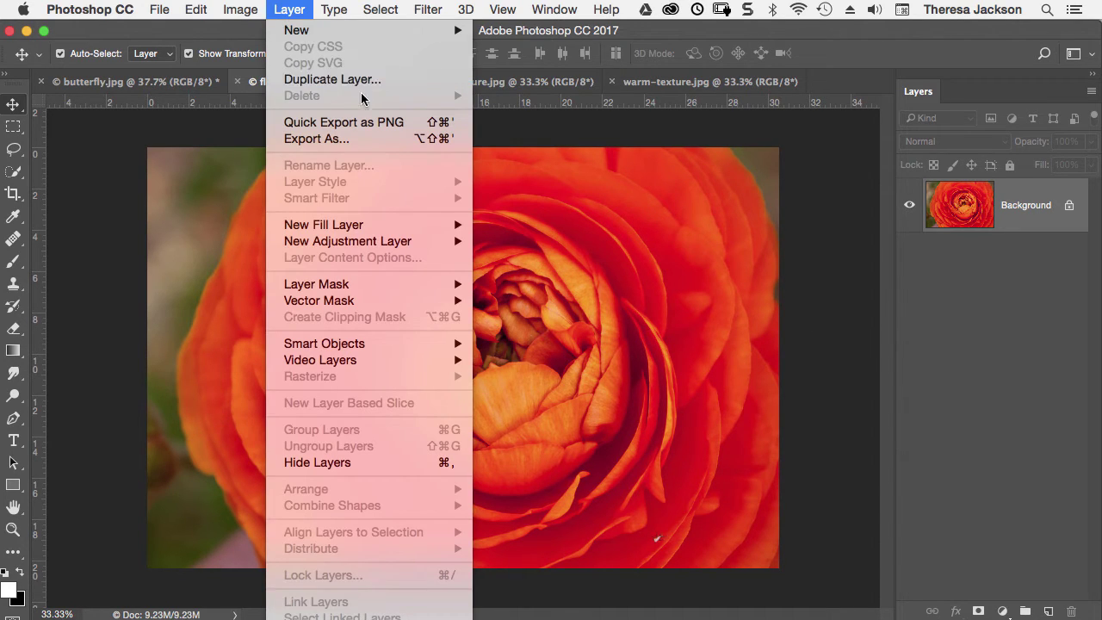
pyautogui.click(772, 254)
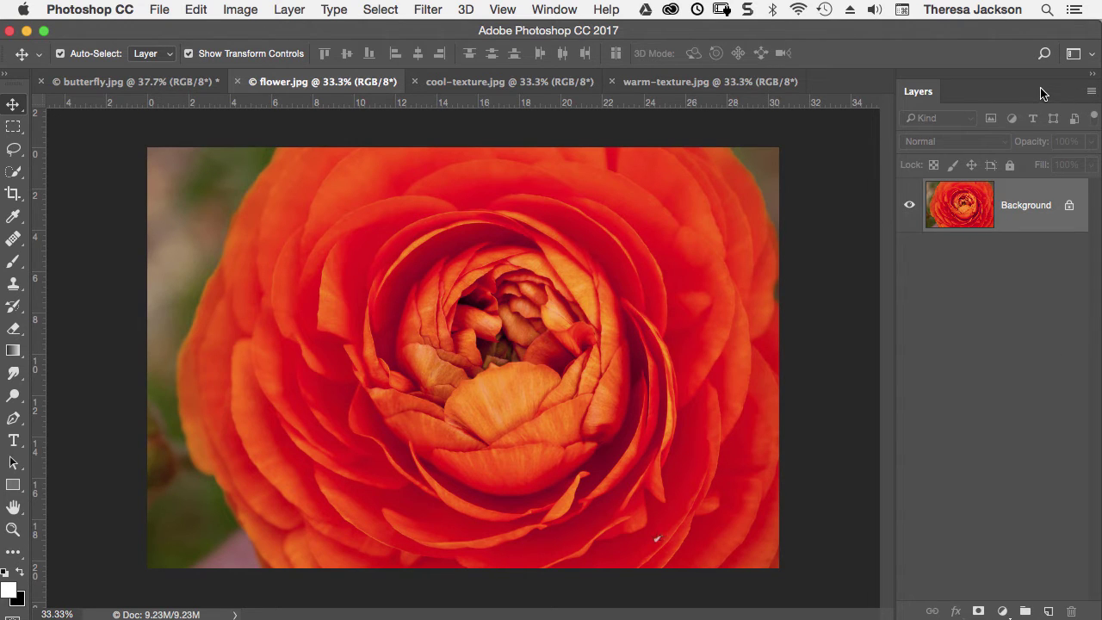
pyautogui.click(1090, 92)
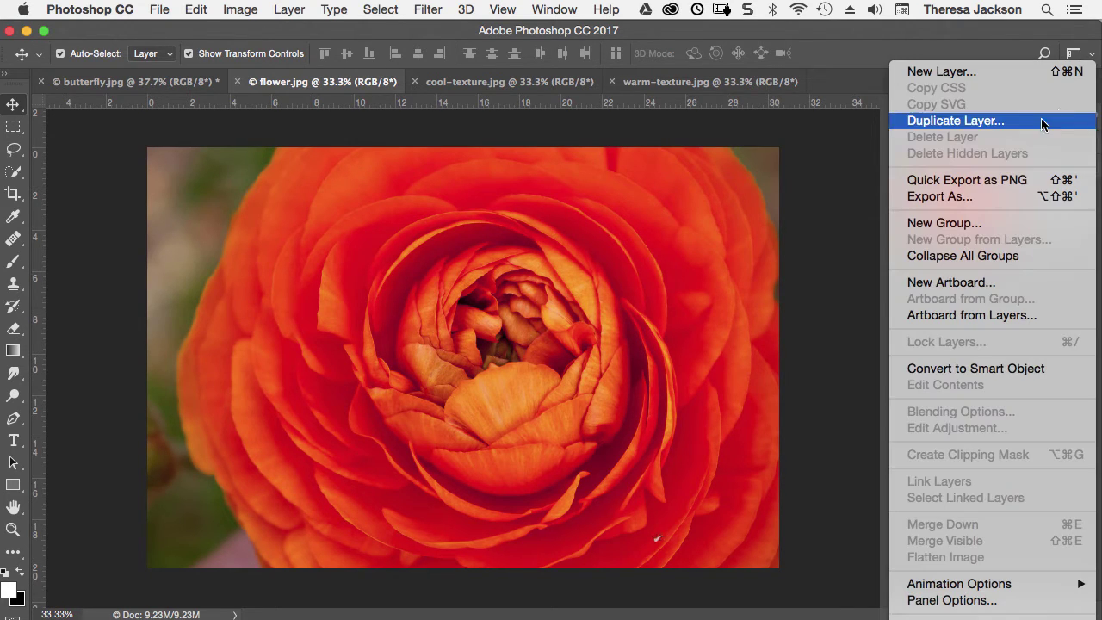
pyautogui.click(1006, 120)
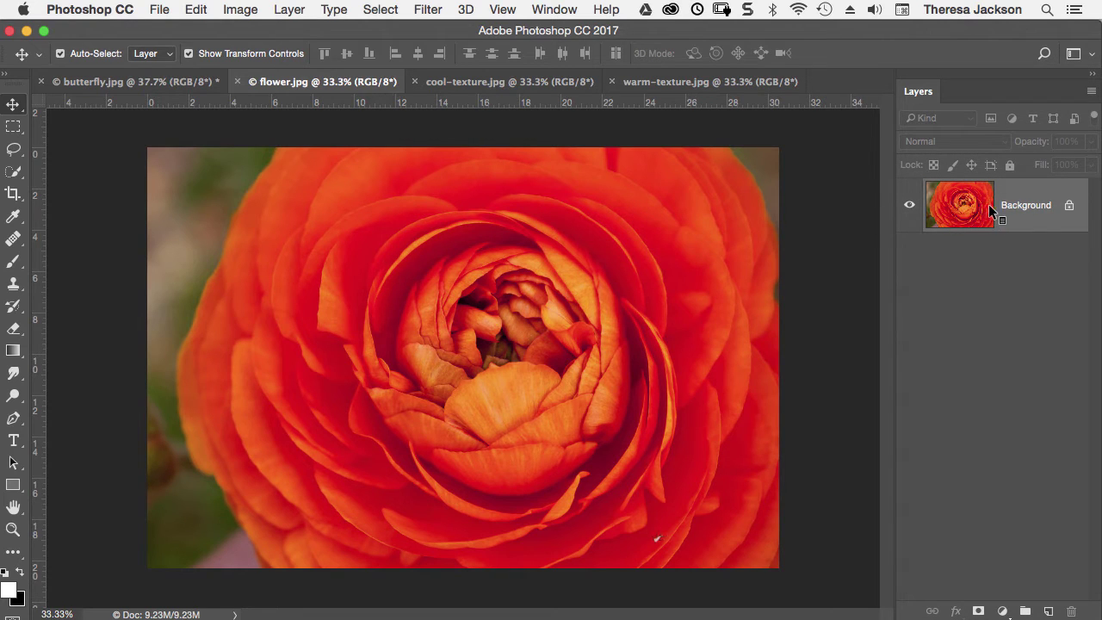
pyautogui.rightClick(1018, 204)
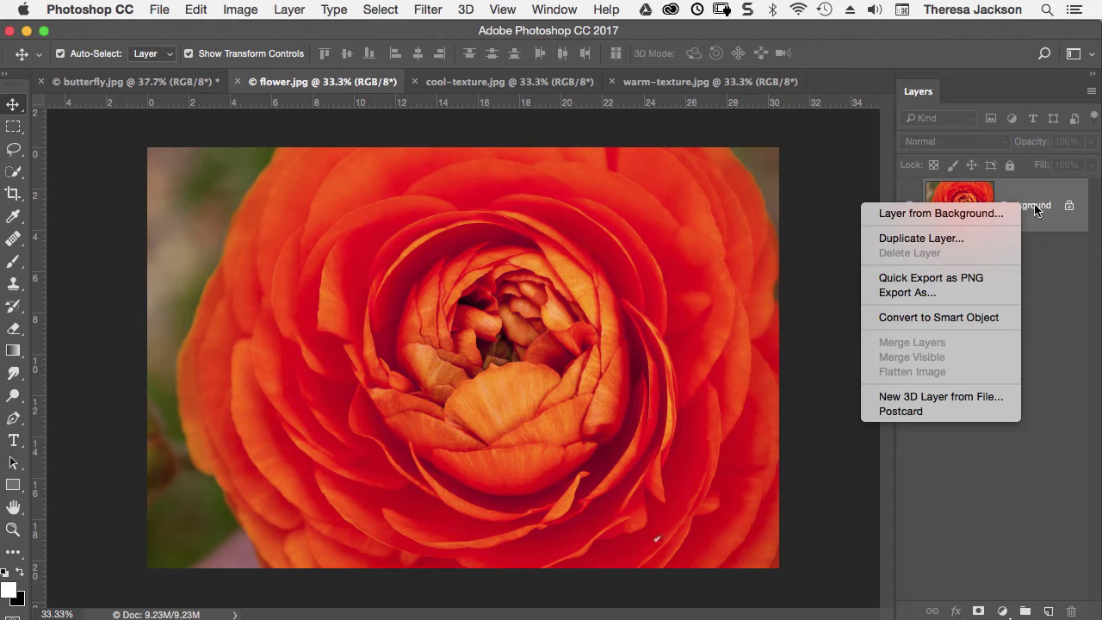
pyautogui.click(911, 238)
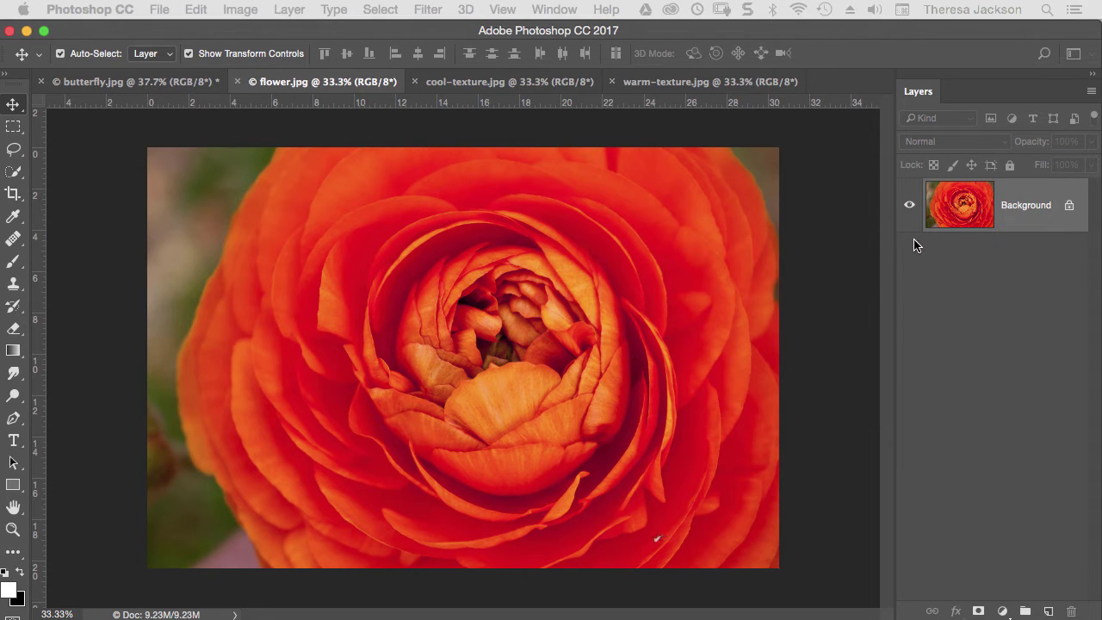
# Step: Set the duplicate's destination document to butterfly.jpg, confirm, and view the resulting Background copy layer
pyautogui.moveTo(814, 359); pyautogui.dragTo(576, 233)
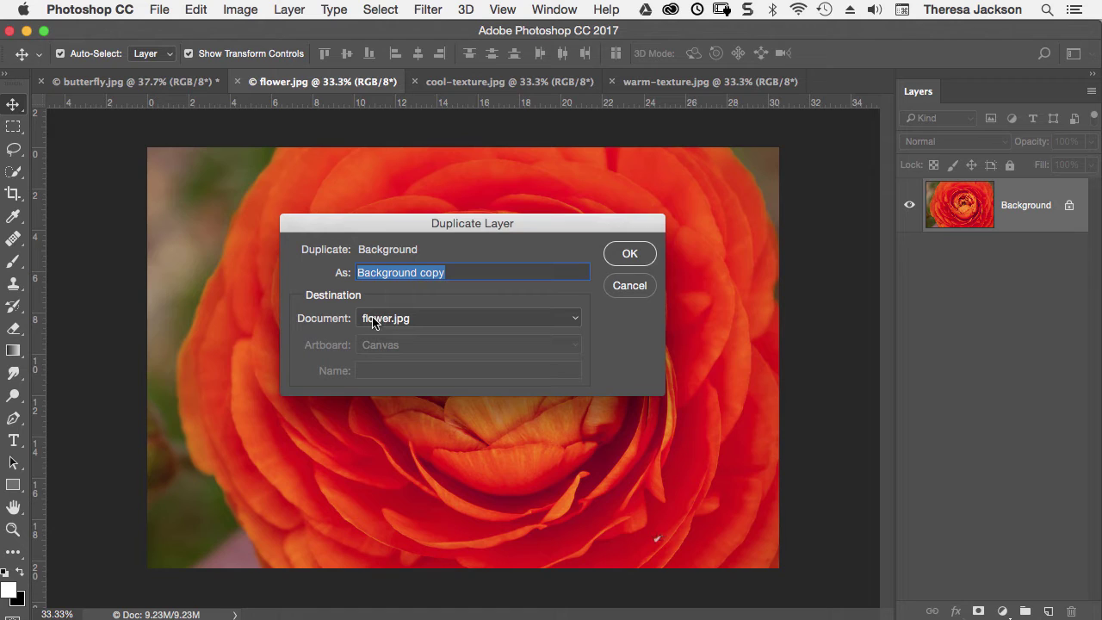
pyautogui.click(573, 319)
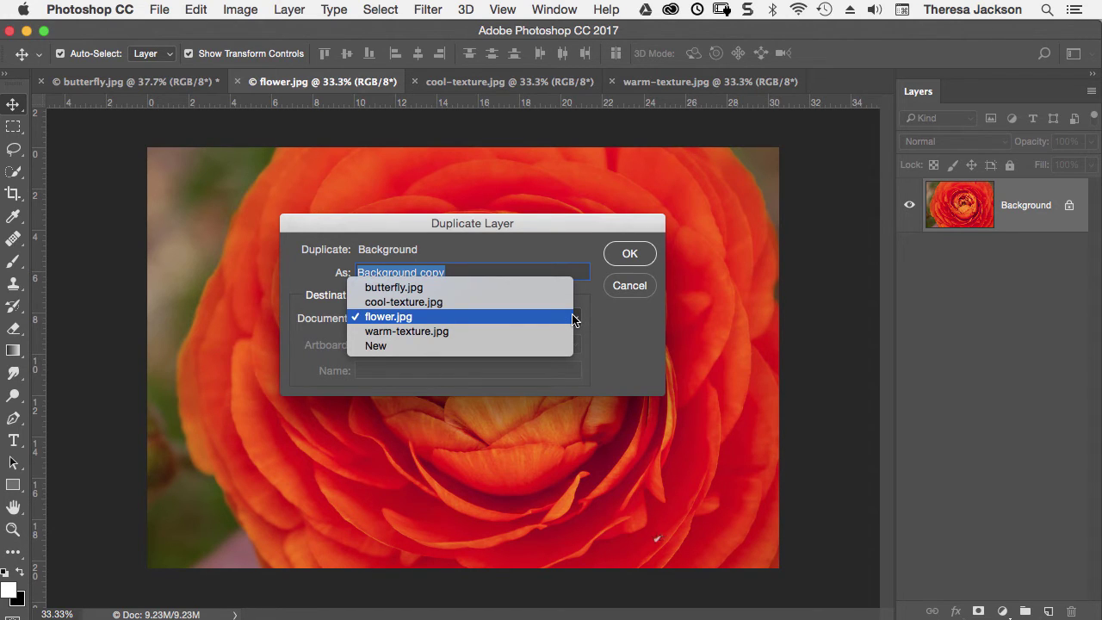
pyautogui.click(522, 285)
pyautogui.click(630, 254)
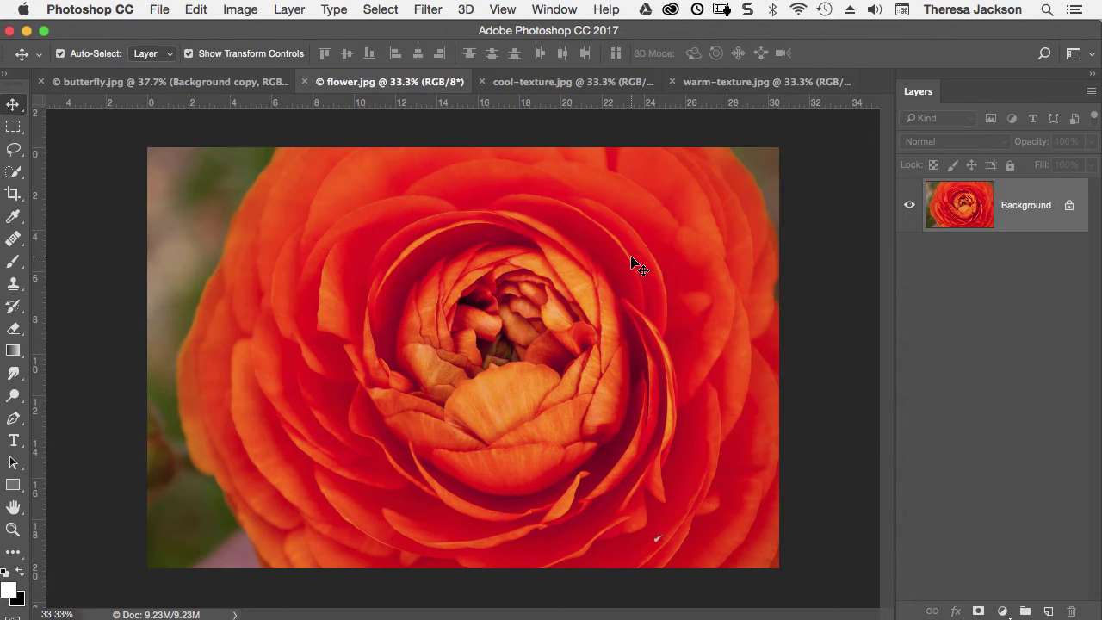
pyautogui.click(86, 86)
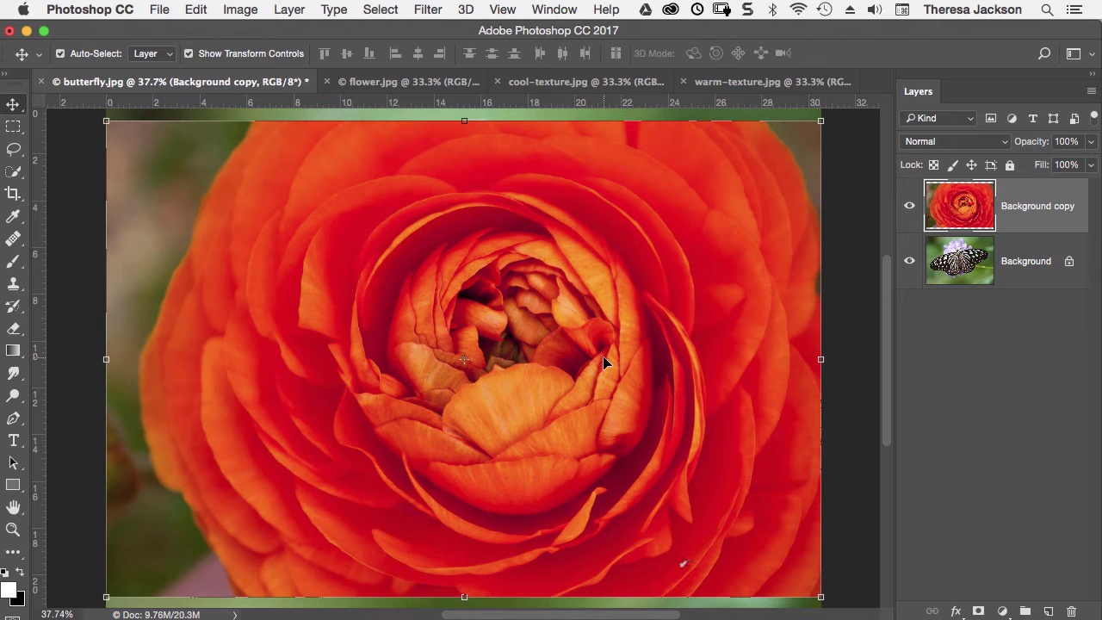
# Step: Duplicate the cool texture's Background into butterfly.jpg as a layer named 'cool texture'
pyautogui.click(556, 85)
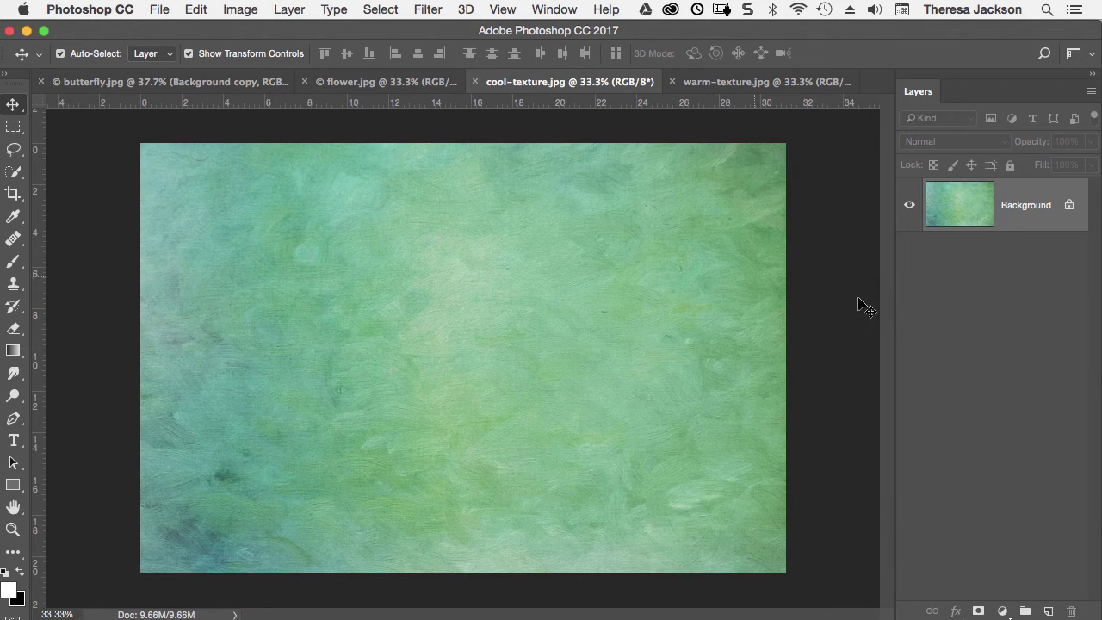
pyautogui.click(1092, 91)
pyautogui.click(1051, 124)
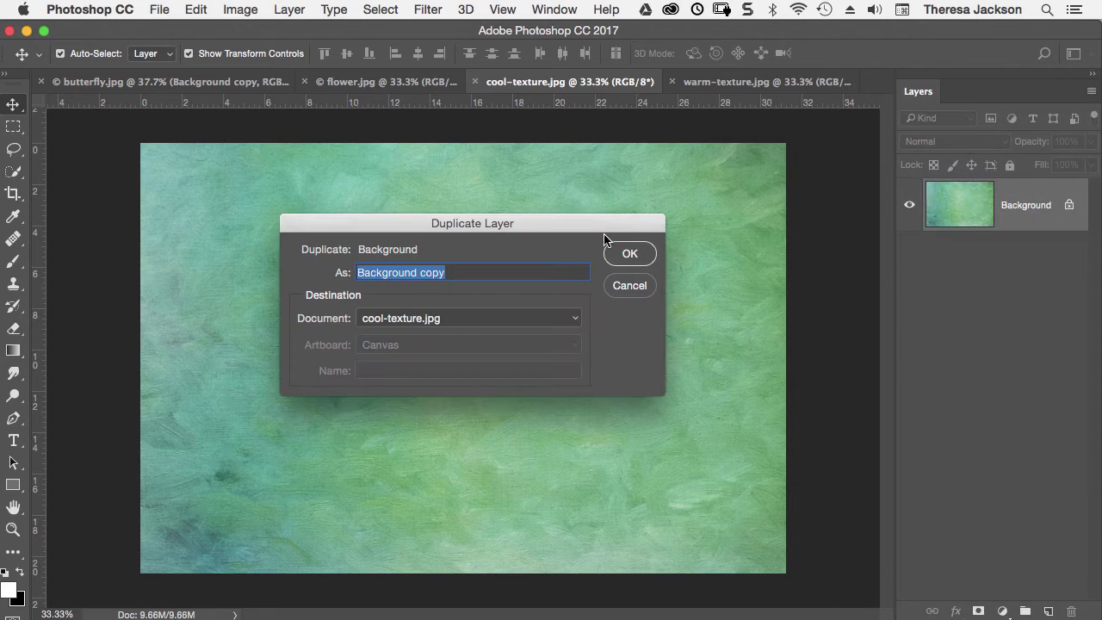
pyautogui.click(452, 317)
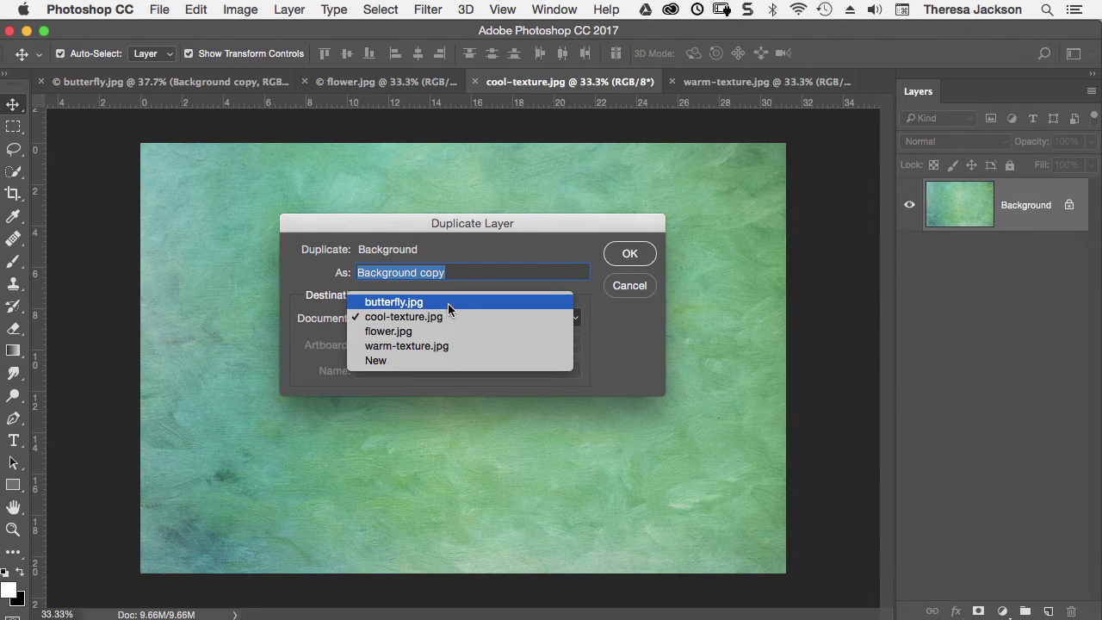
pyautogui.click(447, 303)
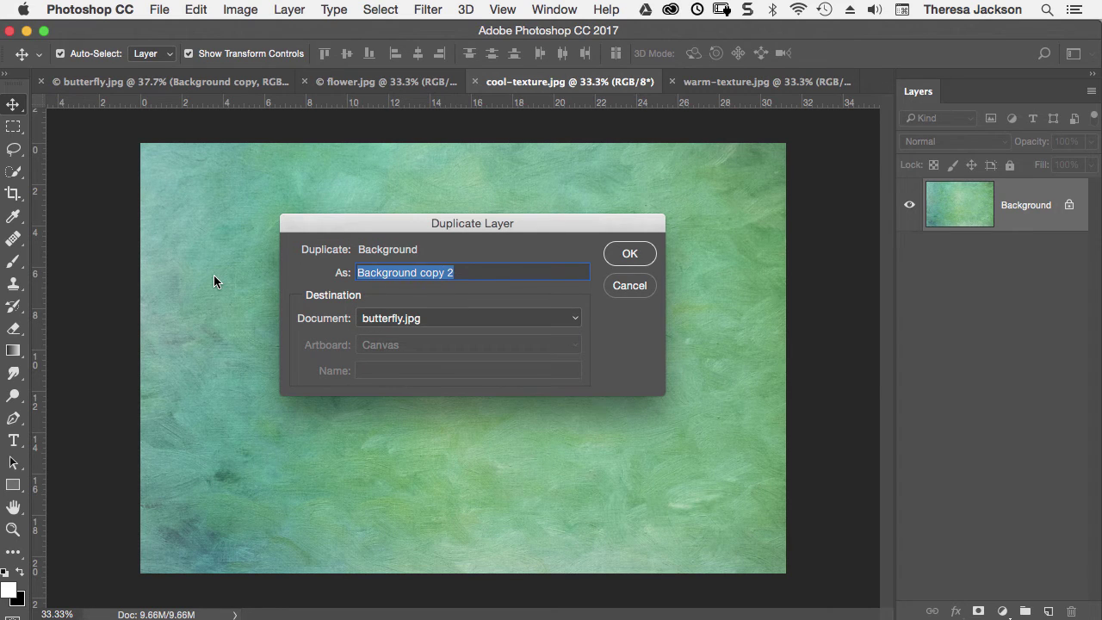
pyautogui.write('cool texture')
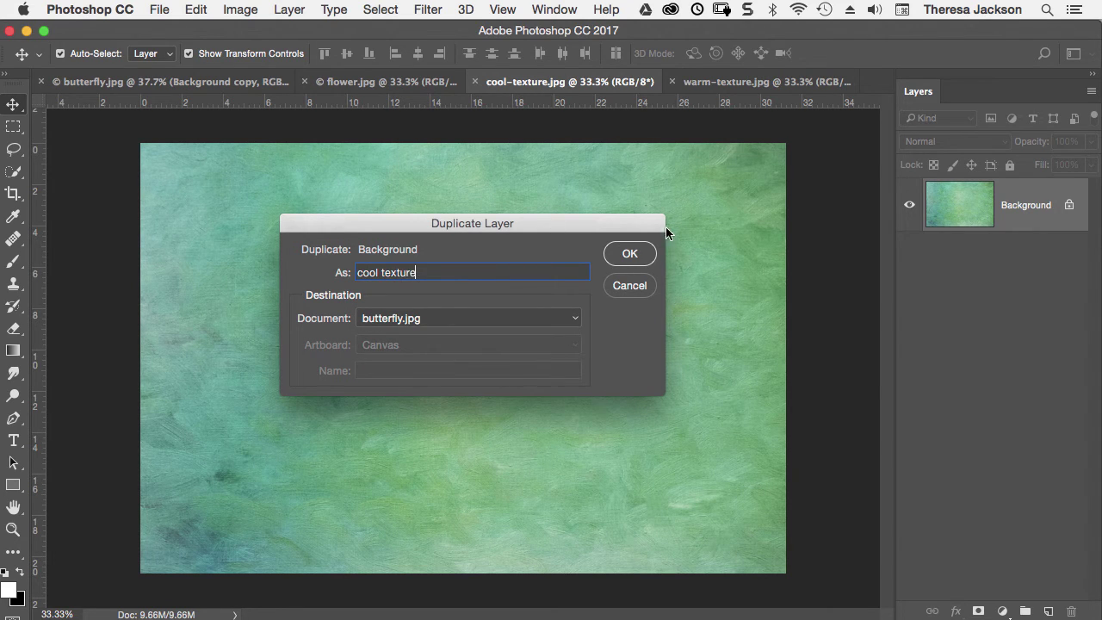
pyautogui.click(632, 255)
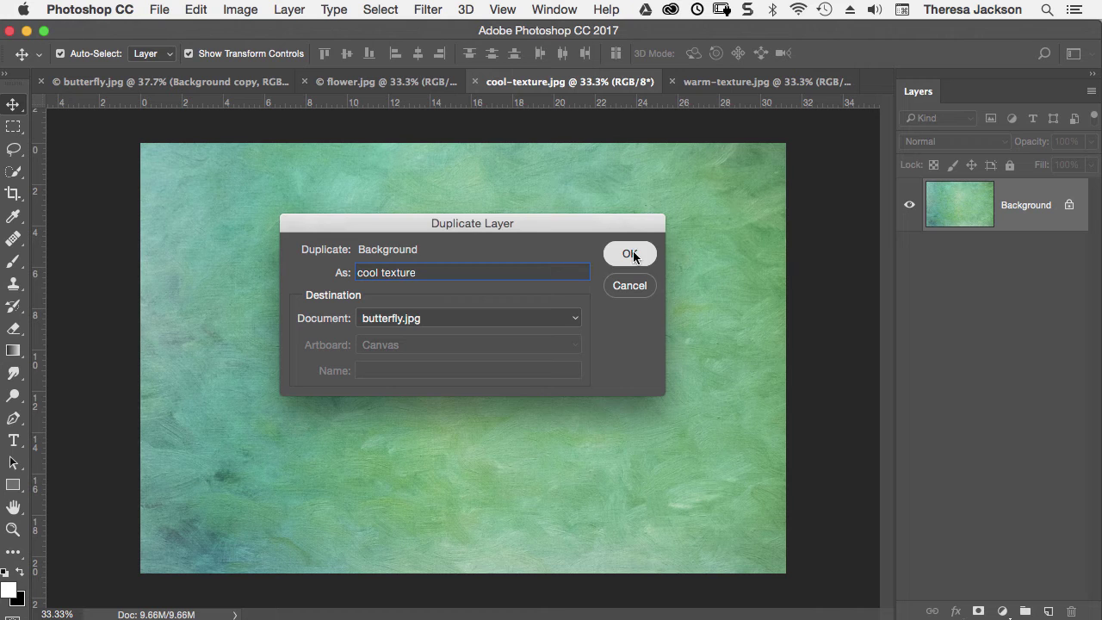
pyautogui.click(231, 83)
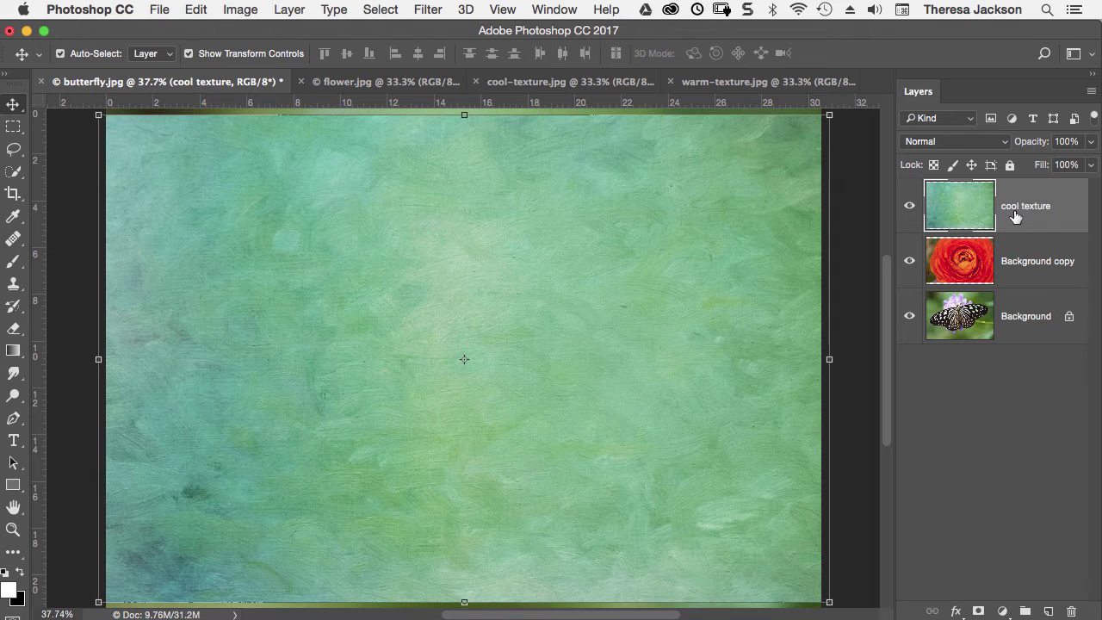
# Step: Duplicate the warm texture's Background into butterfly.jpg as a layer named 'warm texture'
pyautogui.click(763, 86)
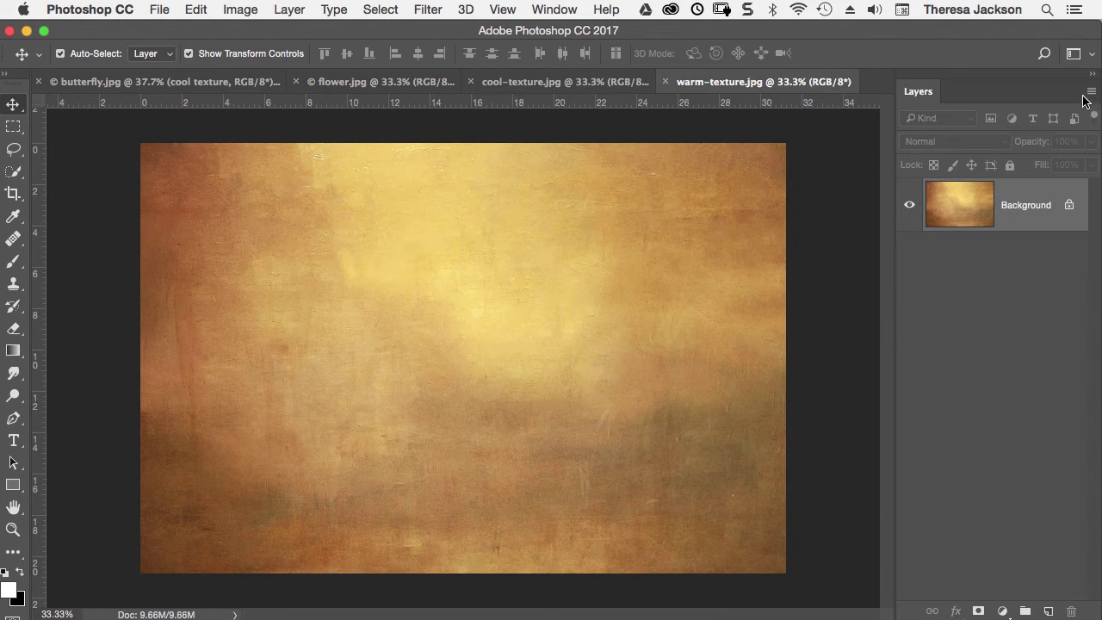
pyautogui.click(1090, 91)
pyautogui.click(1045, 121)
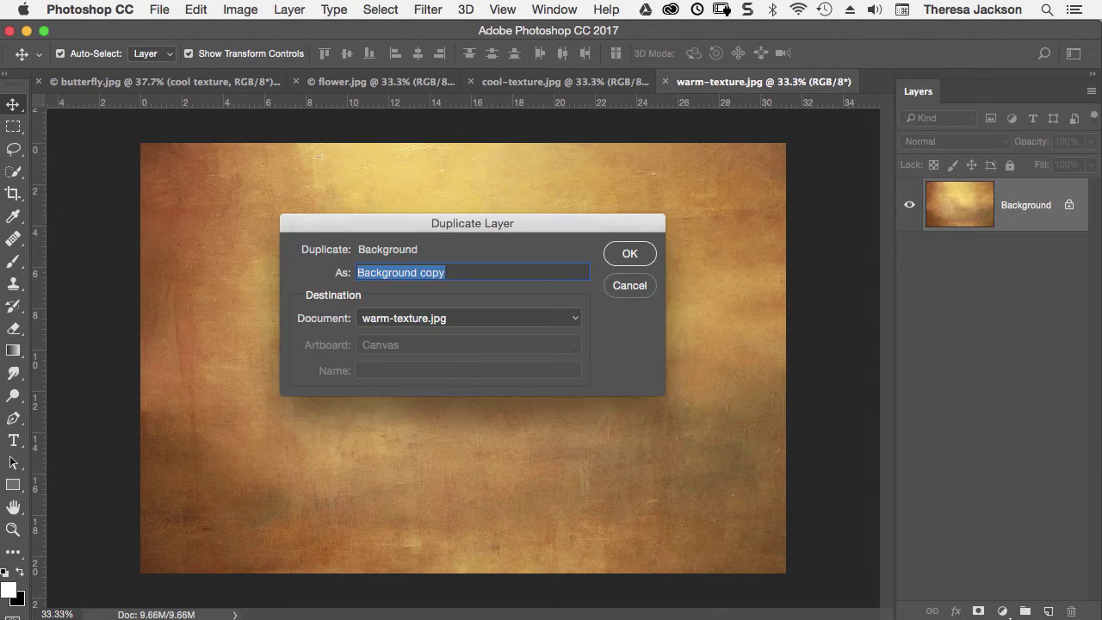
pyautogui.write('warm texture')
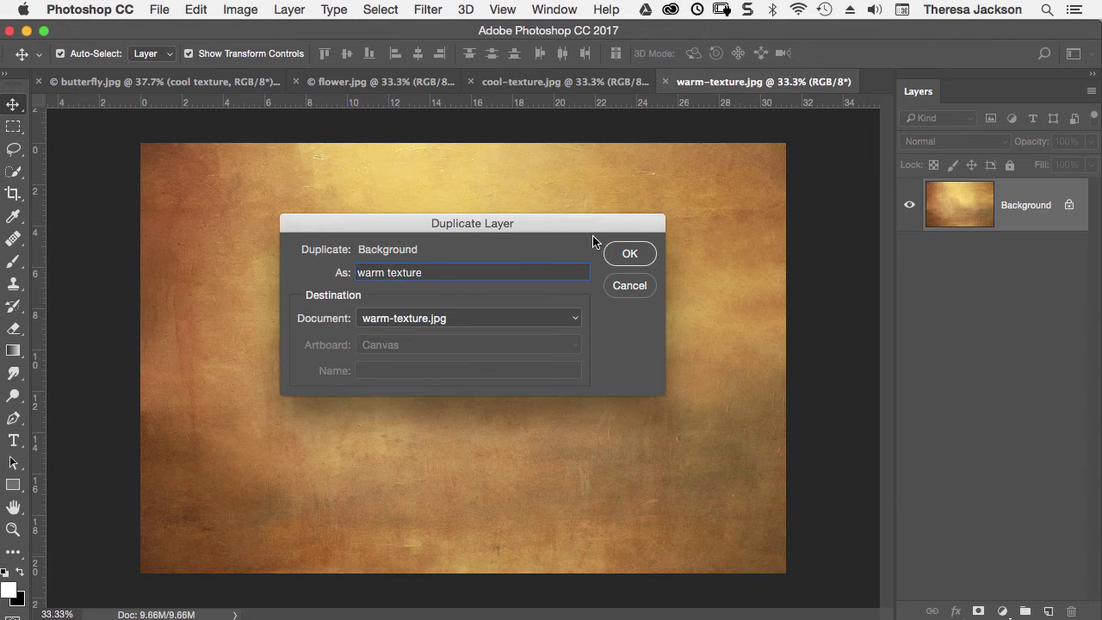
pyautogui.click(469, 318)
pyautogui.click(498, 274)
pyautogui.press('Return')
pyautogui.click(176, 82)
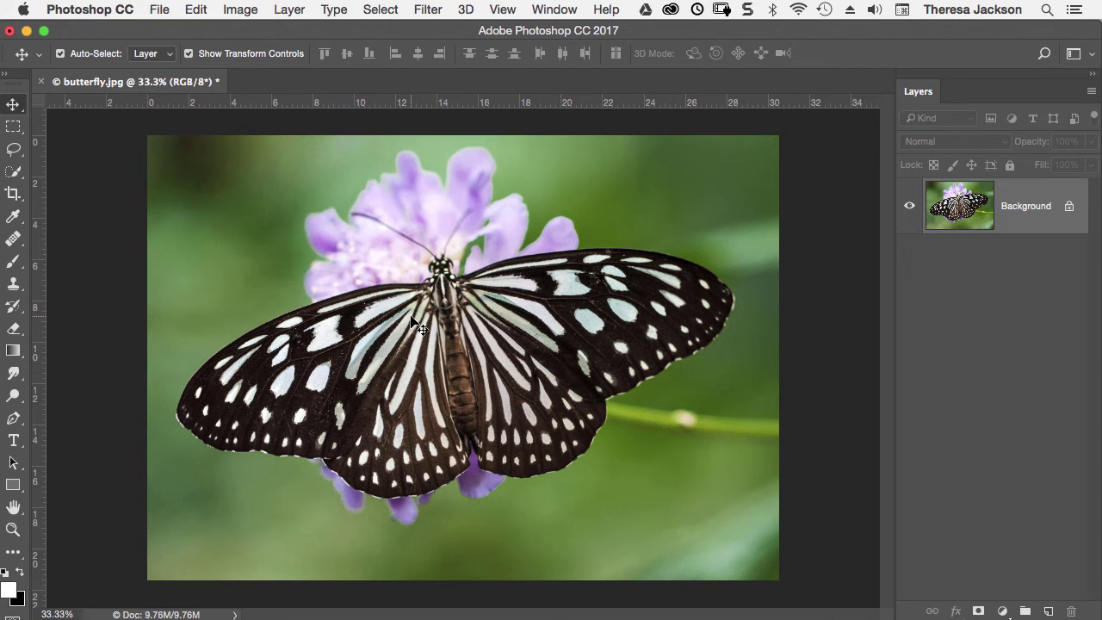
# Step: Place flower.jpg into the butterfly document as a smart object and commit it
pyautogui.click(159, 11)
pyautogui.click(238, 323)
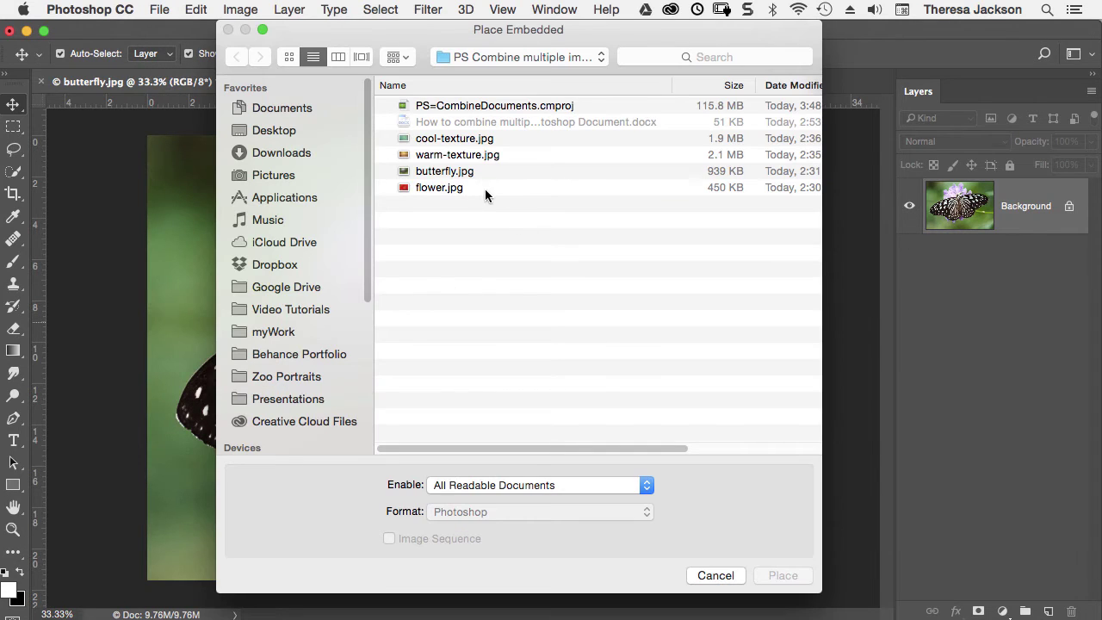
pyautogui.click(485, 191)
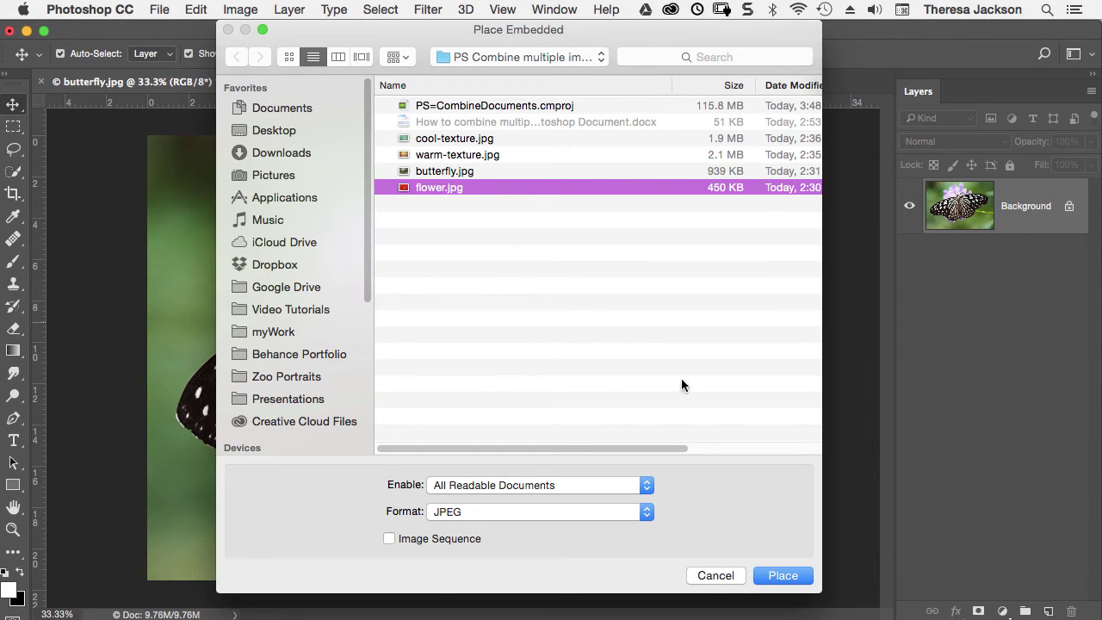
pyautogui.click(784, 576)
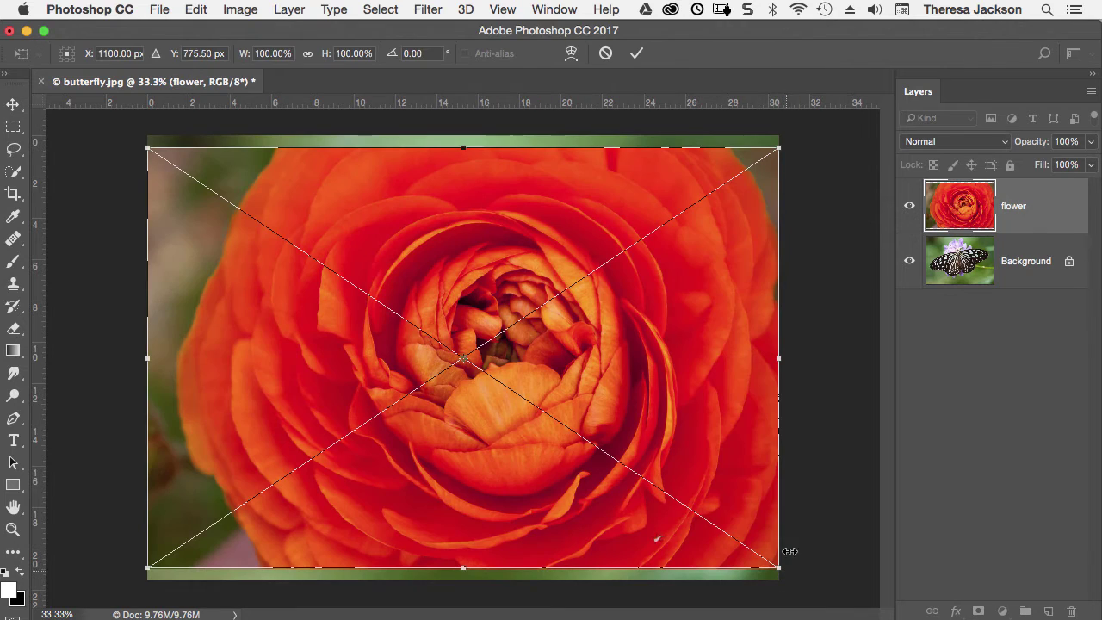
pyautogui.click(637, 54)
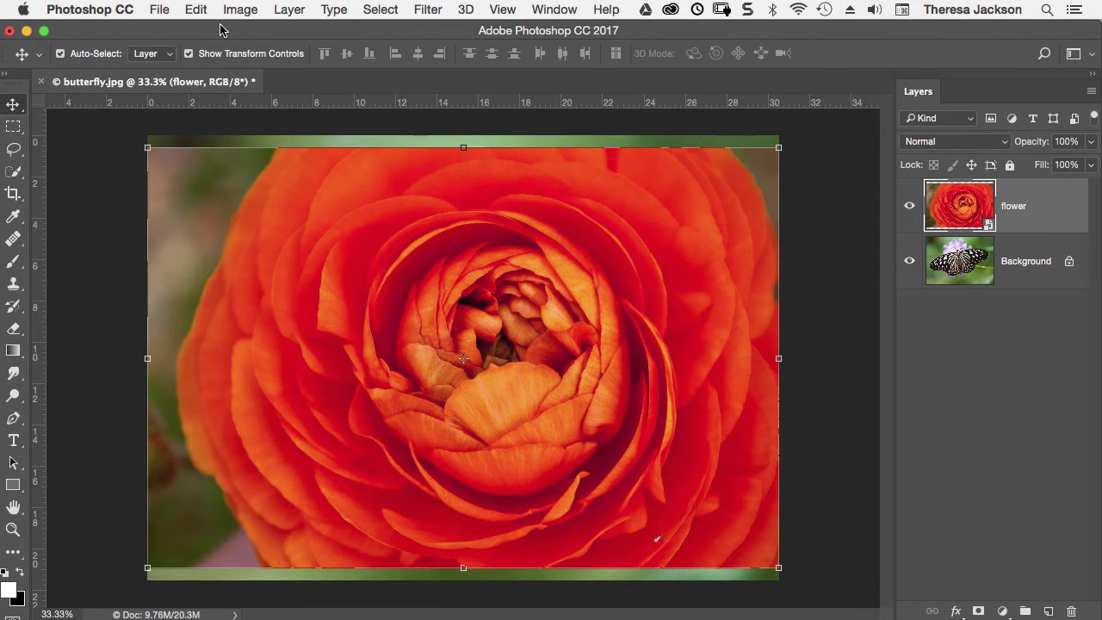
# Step: Embed warm-texture.jpg as a new smart object layer above the flower and commit
pyautogui.click(160, 9)
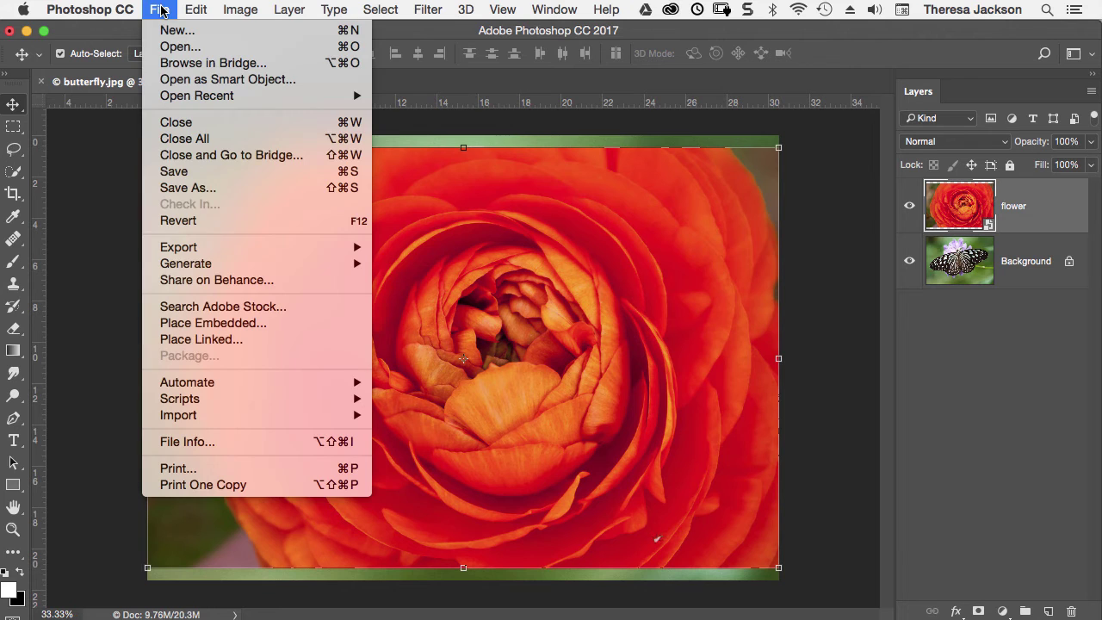
pyautogui.click(211, 323)
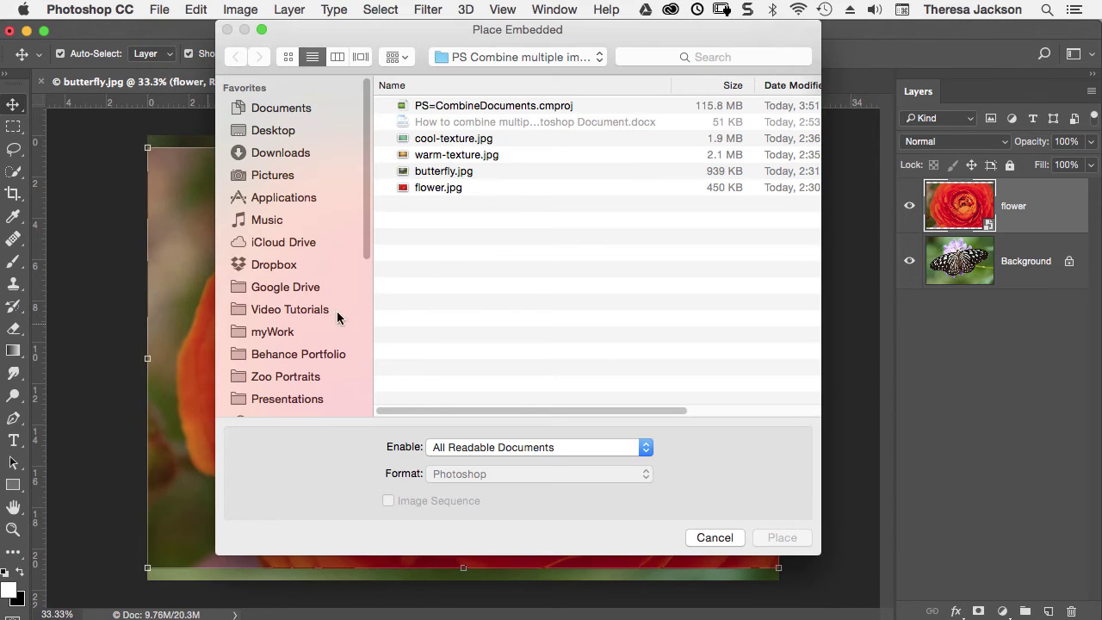
pyautogui.click(489, 156)
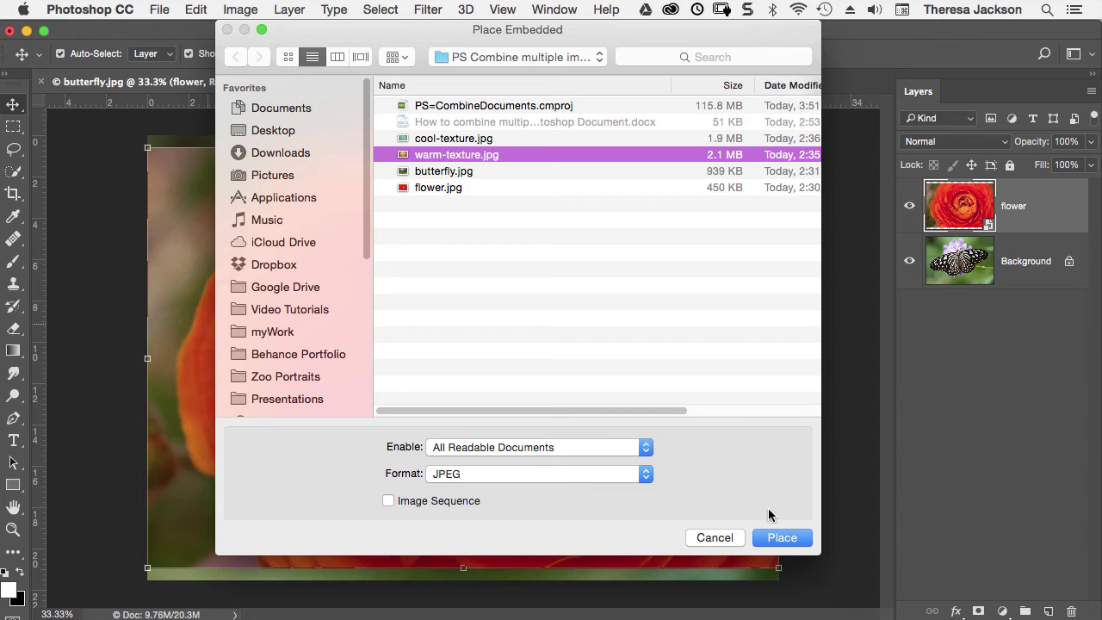
pyautogui.click(780, 538)
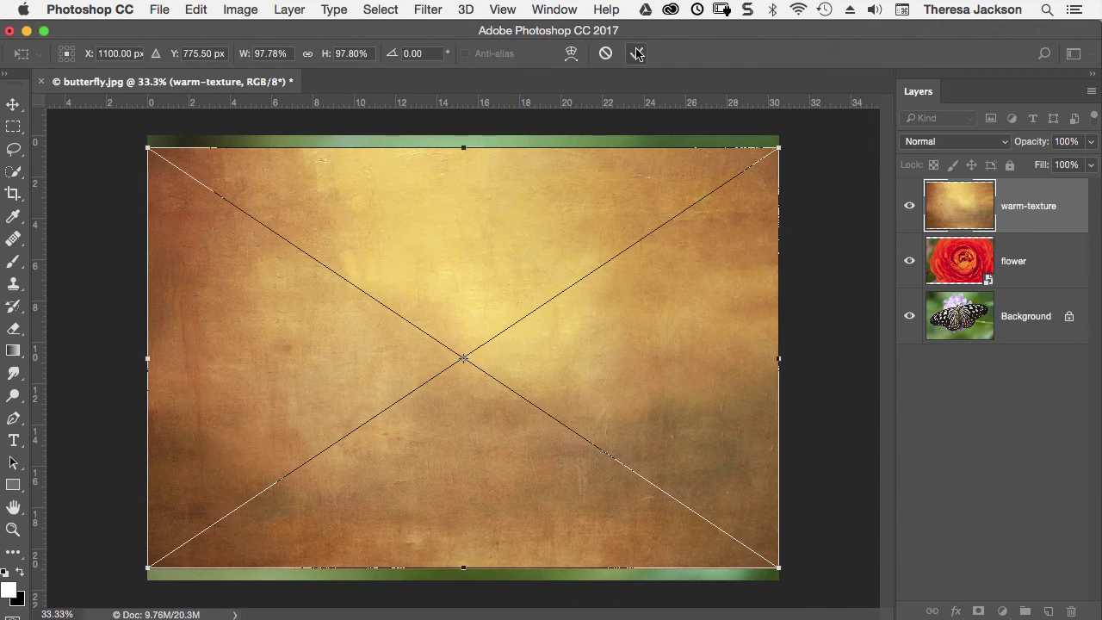
pyautogui.click(636, 53)
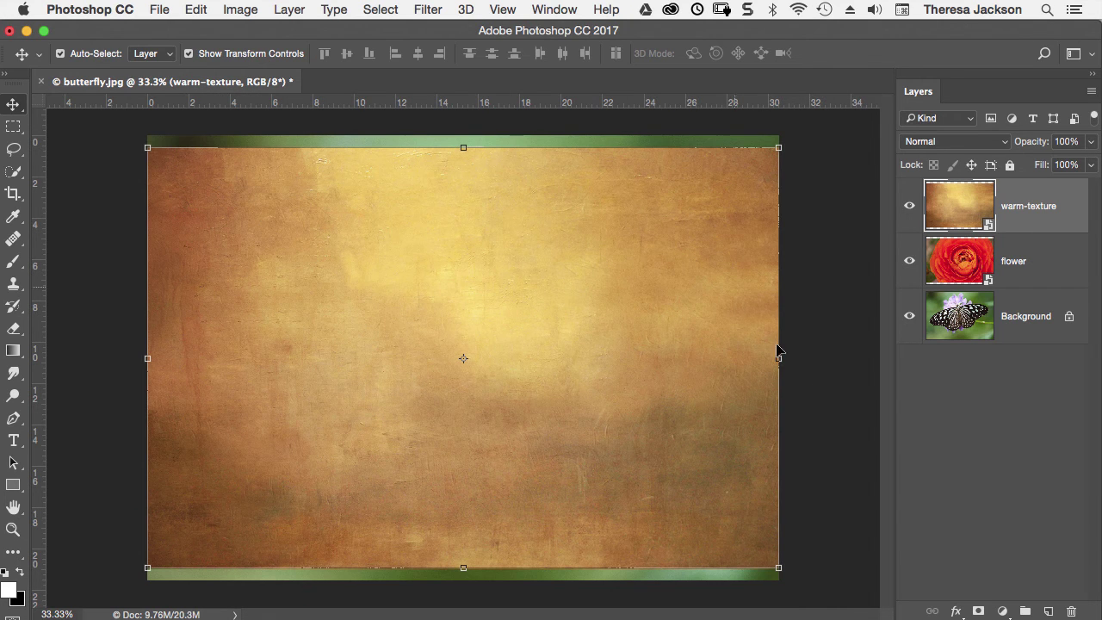
pyautogui.click(159, 10)
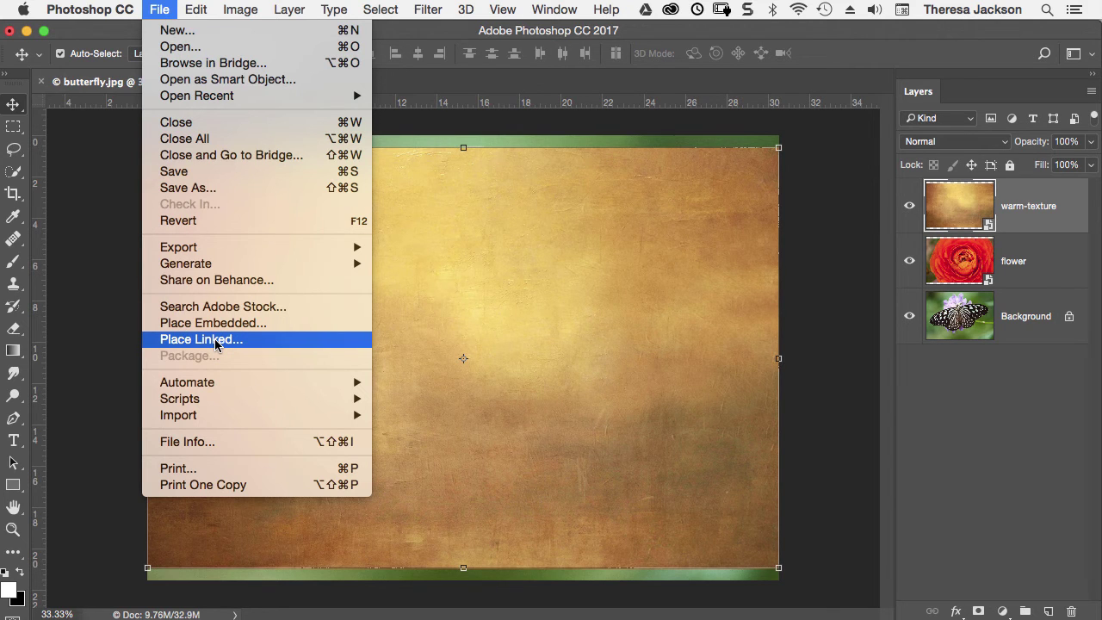
# Step: Place cool-texture.jpg as a linked smart object layer at the top of the stack
pyautogui.click(217, 341)
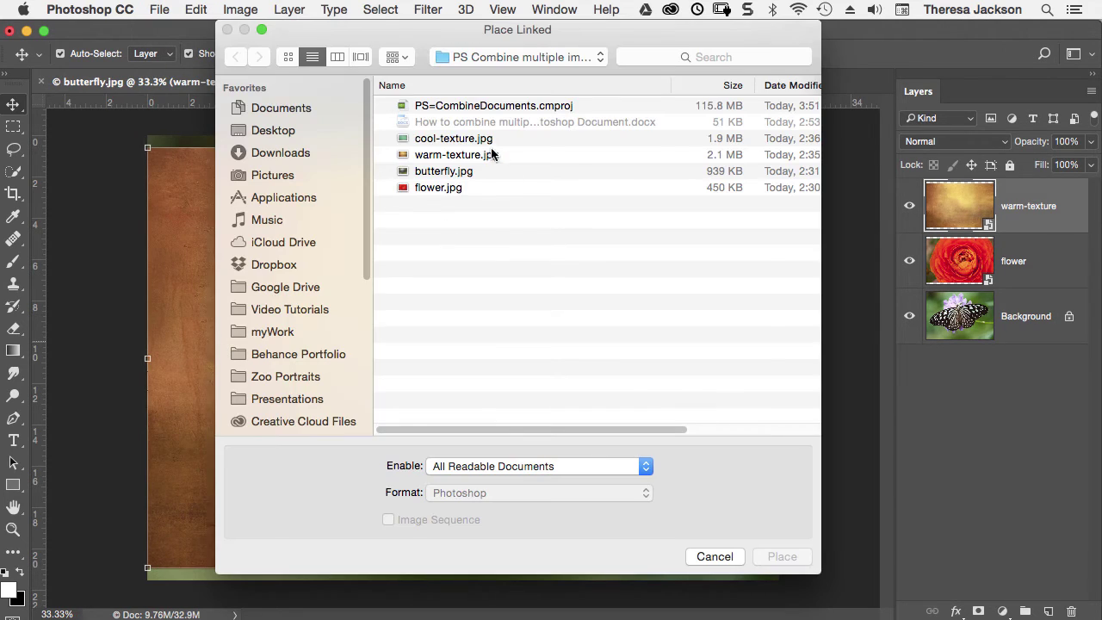
pyautogui.click(491, 140)
pyautogui.click(772, 555)
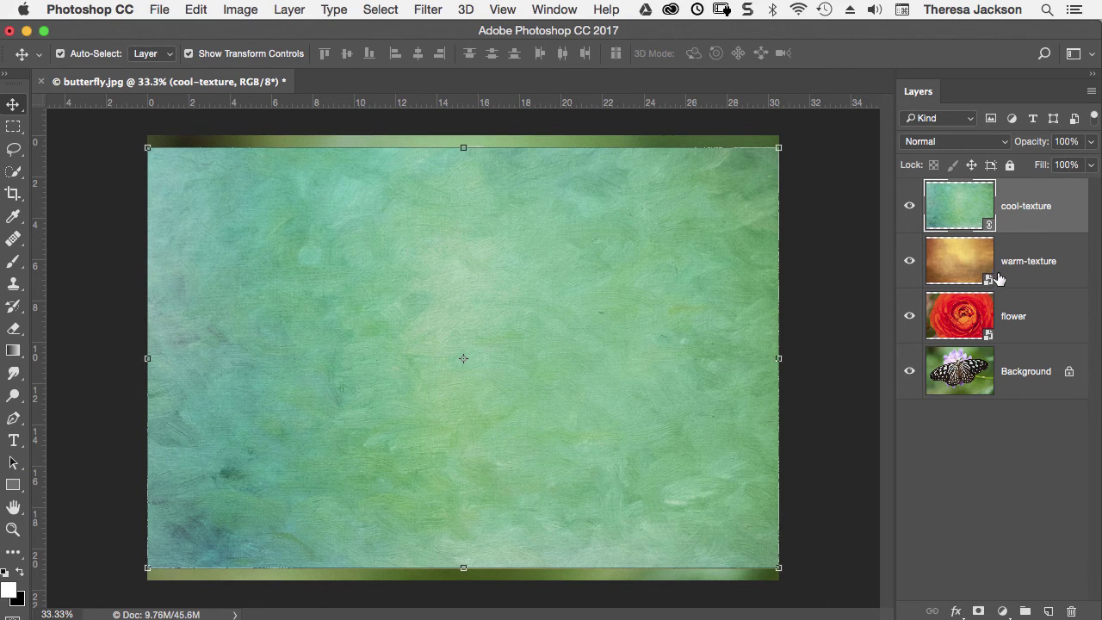
# Step: Hide the cool-texture and warm-texture layers and shrink the flower into the lower-left corner
pyautogui.click(909, 205)
pyautogui.click(909, 261)
pyautogui.click(953, 318)
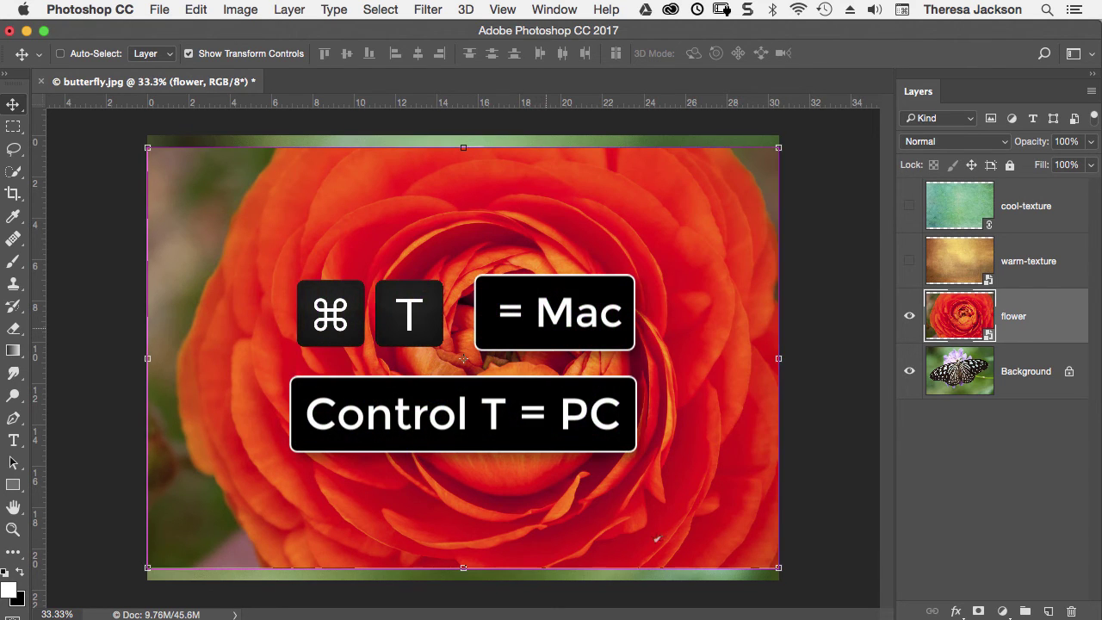
pyautogui.press('super+t')
pyautogui.moveTo(778, 138); pyautogui.dragTo(216, 523)
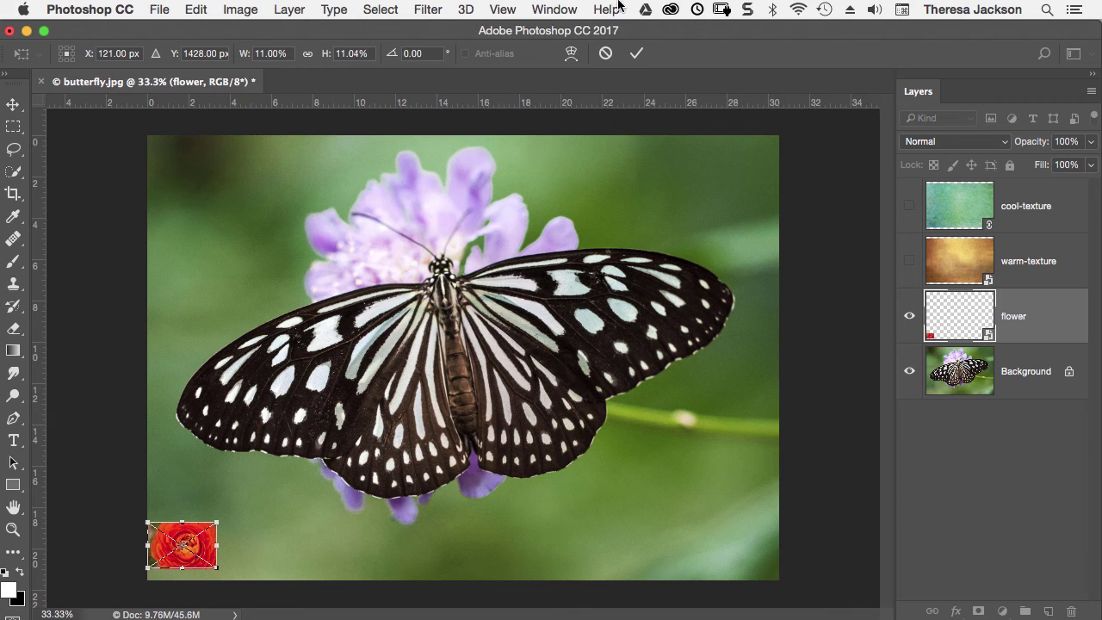
pyautogui.click(636, 53)
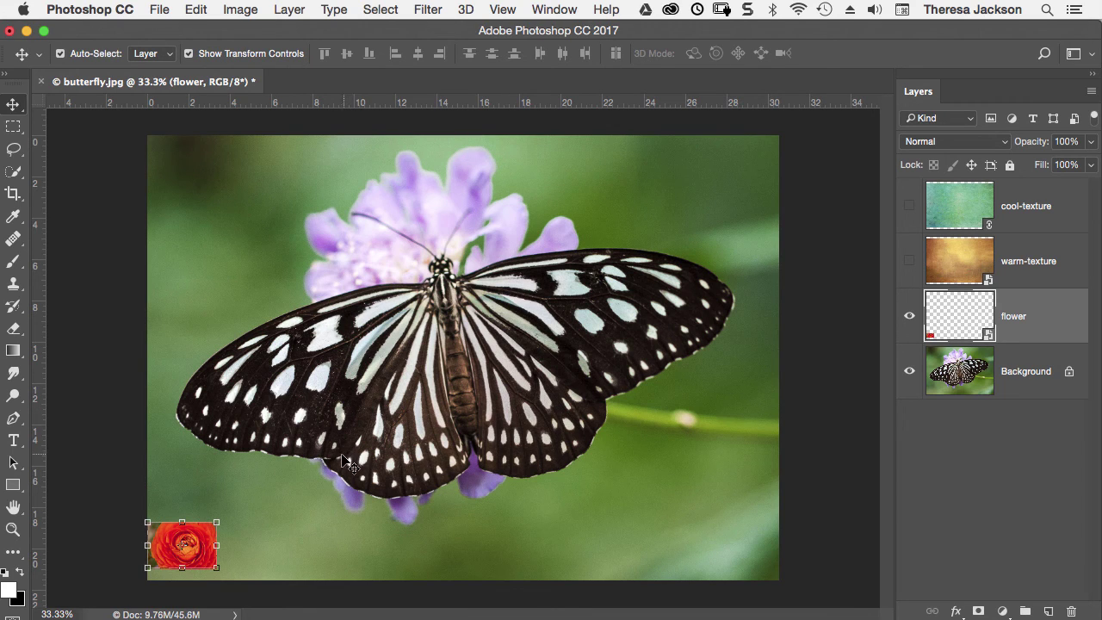
# Step: Scale the flower layer back up with Free Transform to fill the canvas
pyautogui.press('super')
pyautogui.press('super+t')
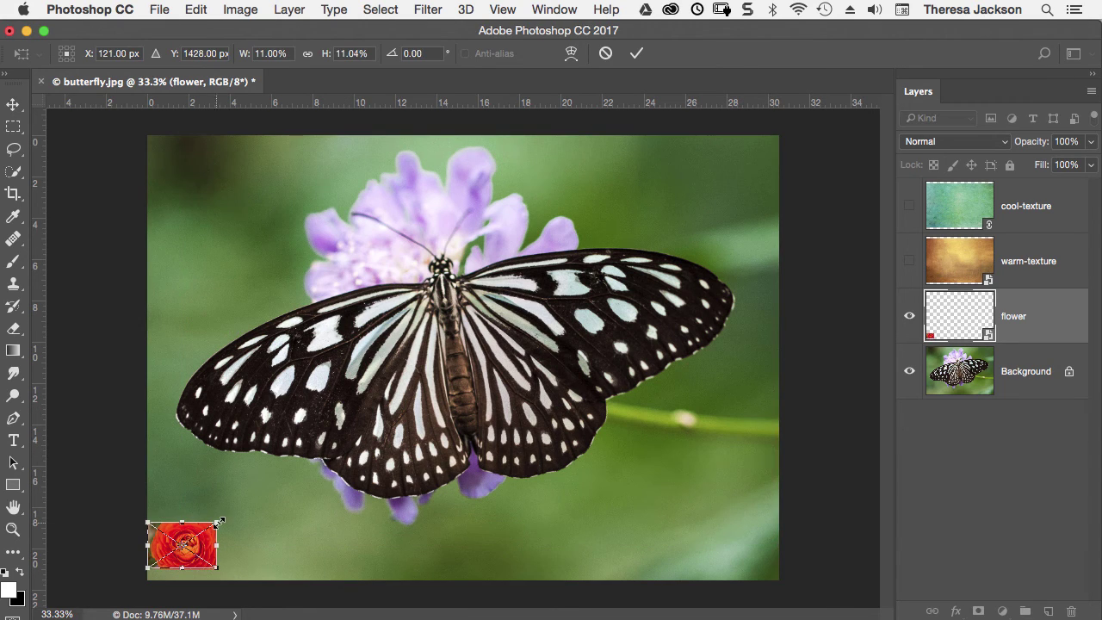
pyautogui.moveTo(218, 523); pyautogui.dragTo(822, 172)
pyautogui.click(636, 53)
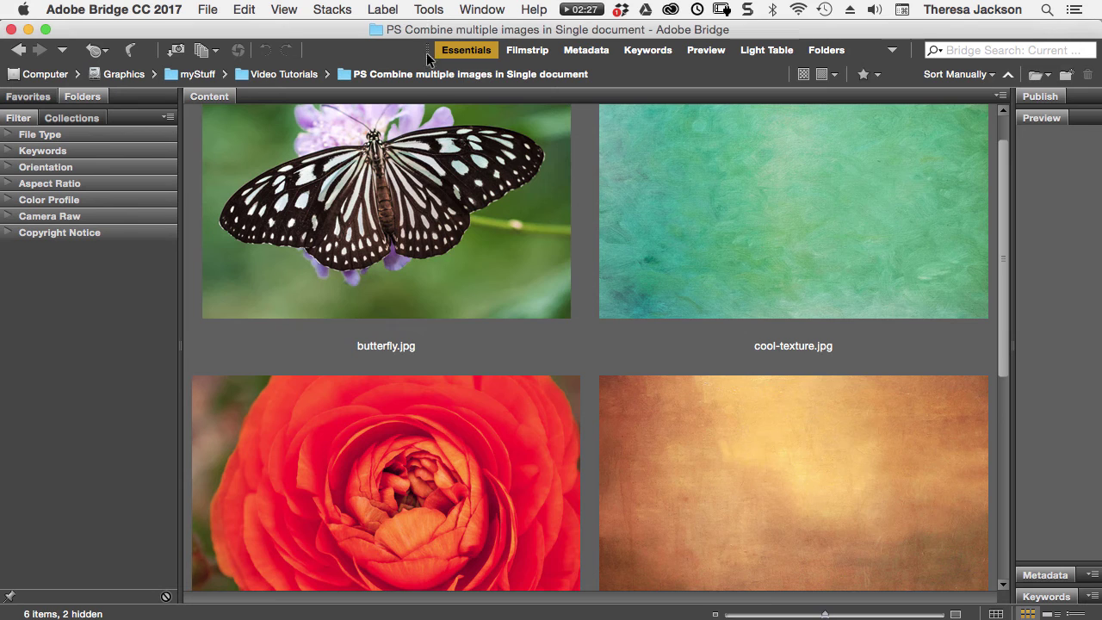
# Step: In Bridge, select butterfly, cool-texture, flower and warm-texture and load them into Photoshop layers
pyautogui.click(472, 248)
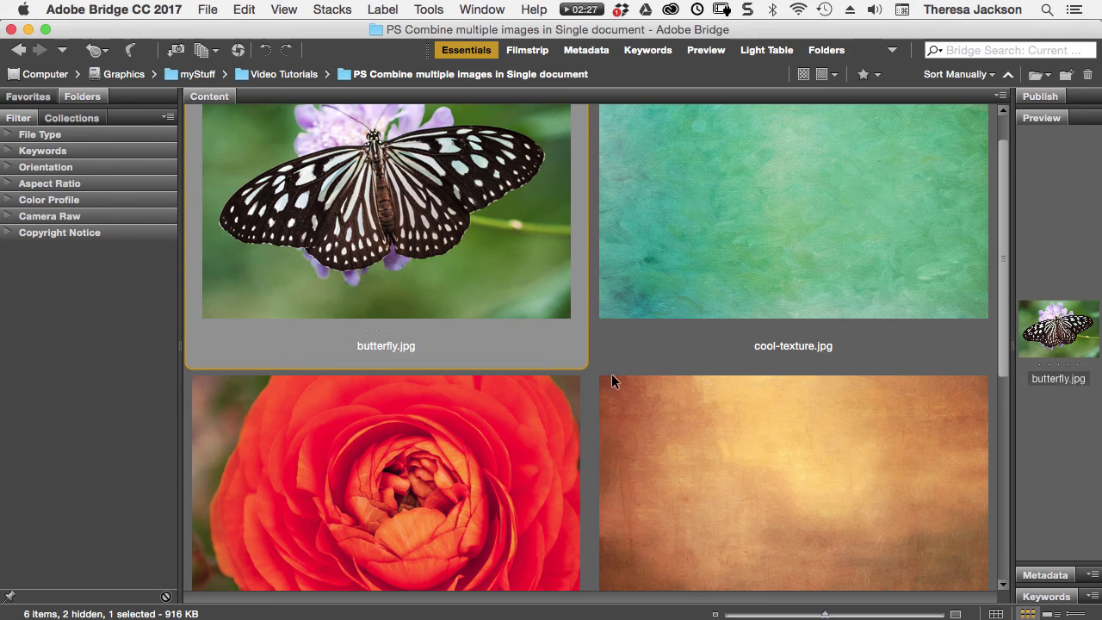
pyautogui.keyDown('shift'); pyautogui.click(739, 304); pyautogui.keyUp('shift')
pyautogui.keyDown('shift'); pyautogui.click(713, 440); pyautogui.keyUp('shift')
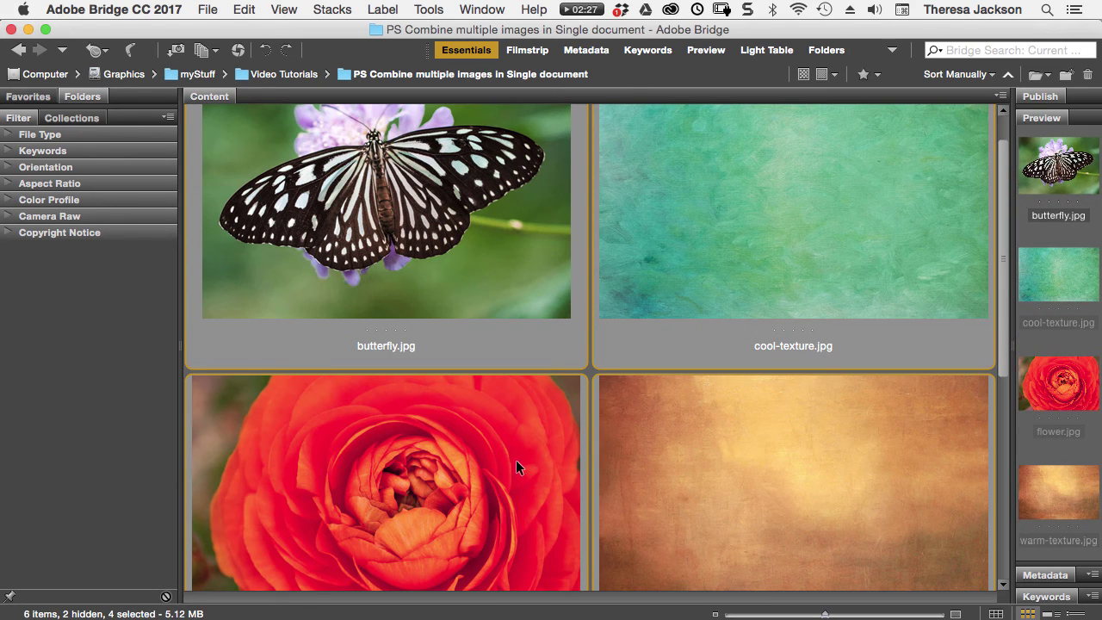
pyautogui.click(429, 9)
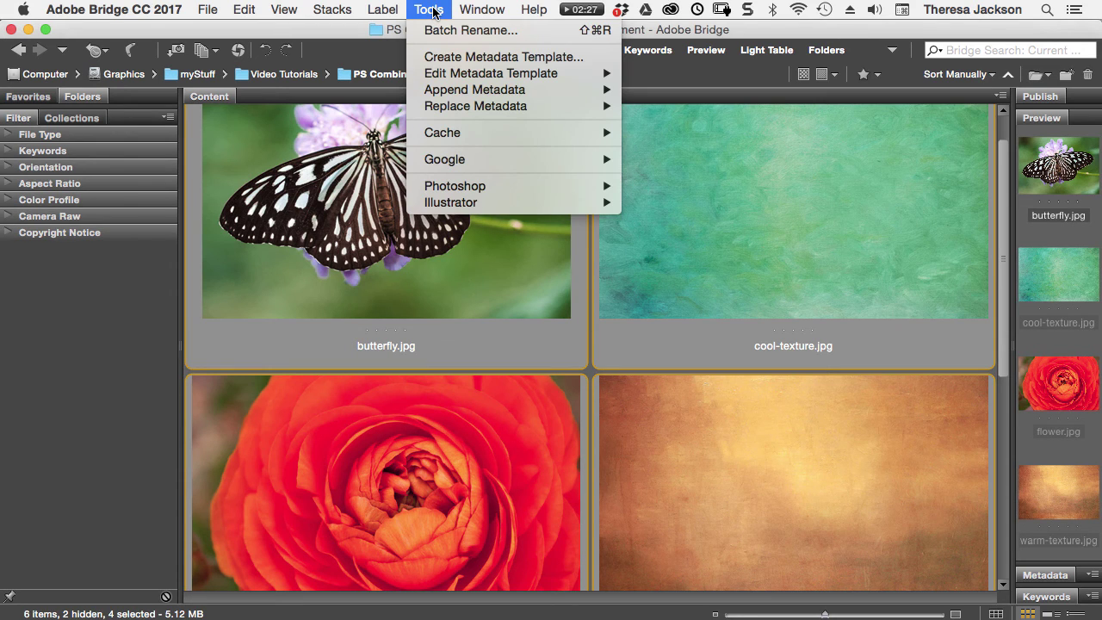
pyautogui.moveTo(467, 189)
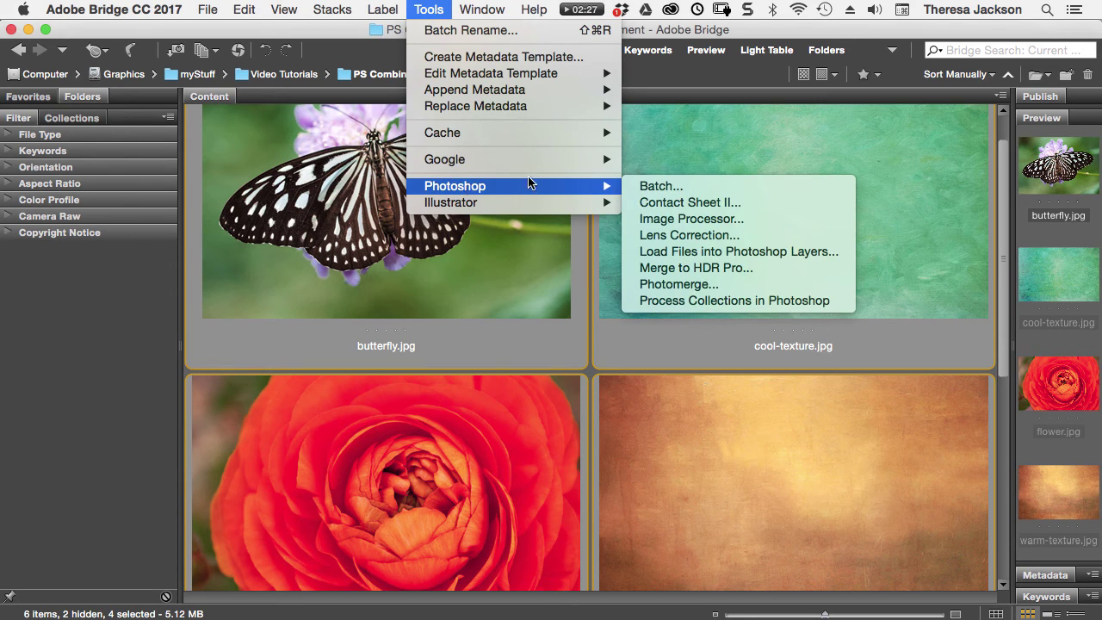
pyautogui.click(747, 253)
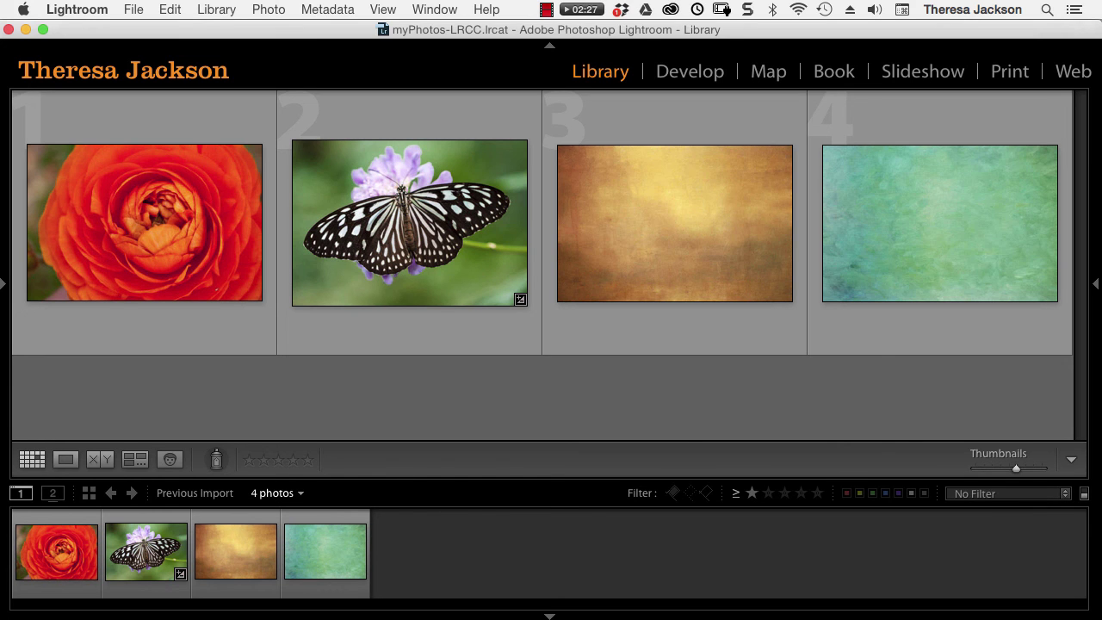
# Step: In Lightroom, select all four photos and open them as layers in one Photoshop document
pyautogui.click(245, 333)
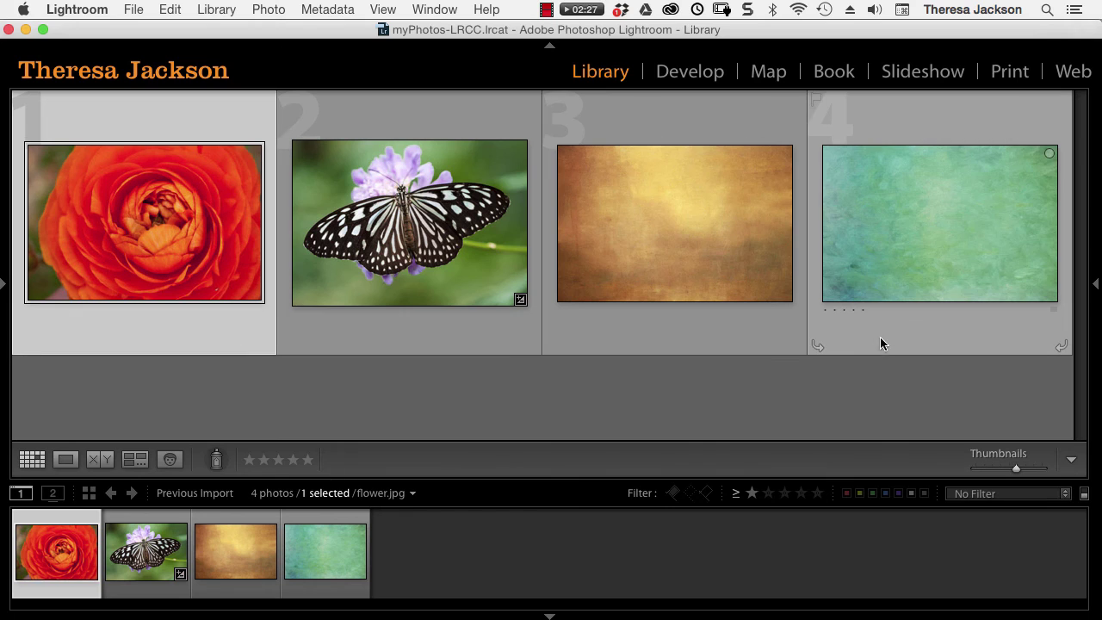
pyautogui.press('super+a')
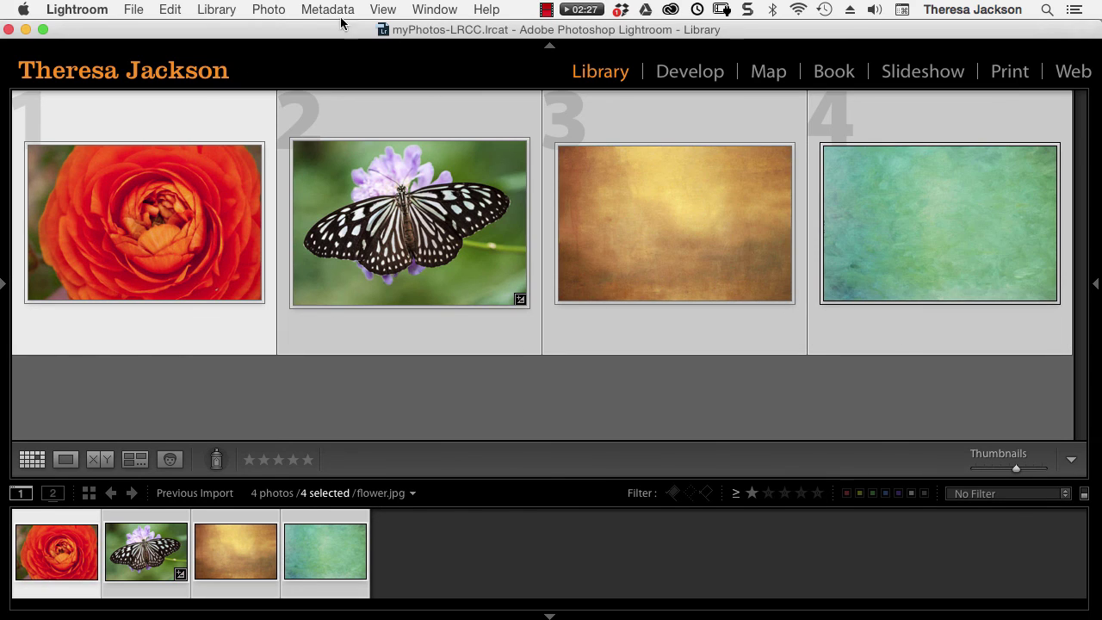
pyautogui.click(267, 9)
pyautogui.moveTo(313, 161)
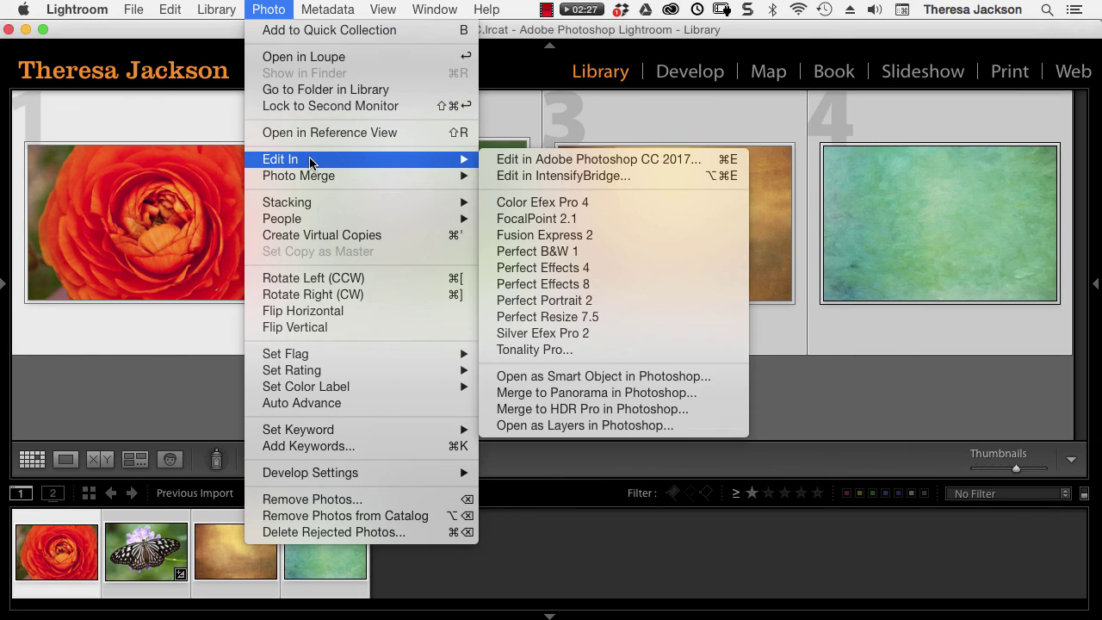
pyautogui.click(631, 426)
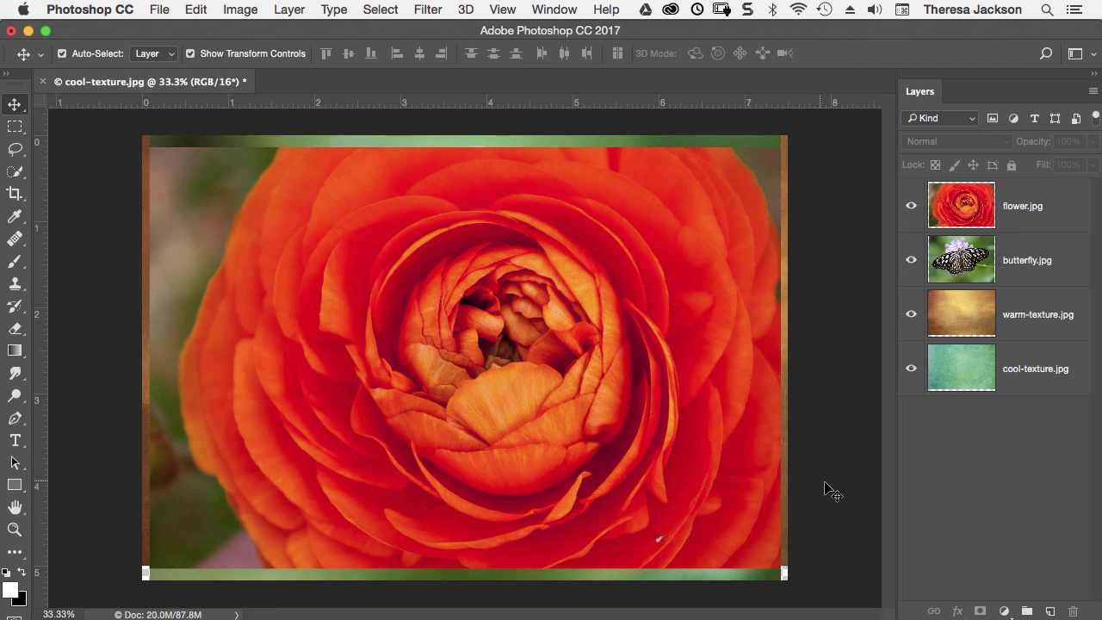